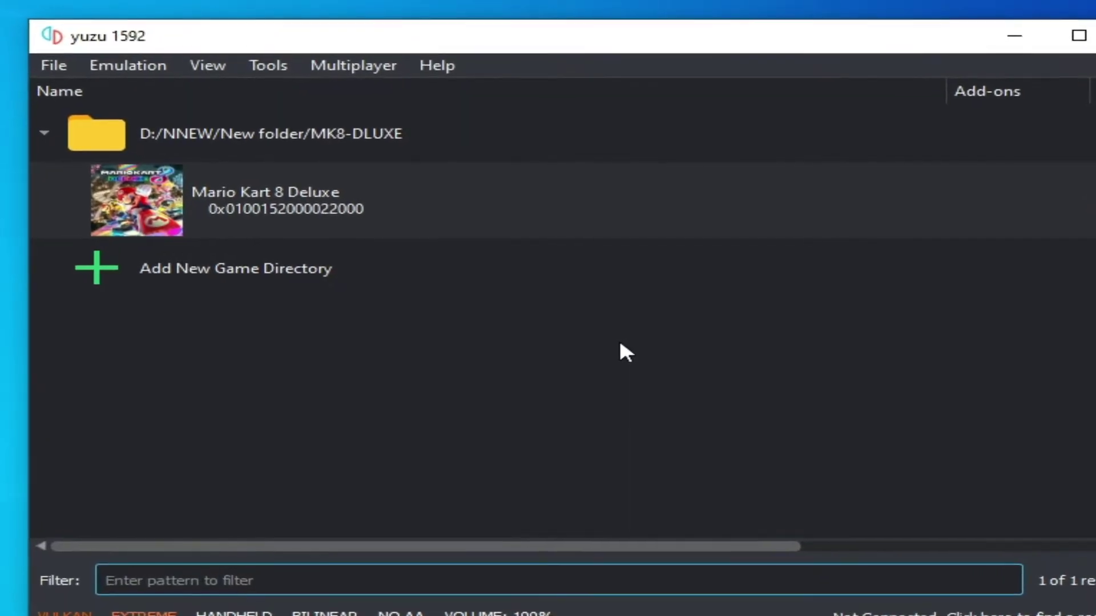
Step: Select Mario Kart 8 Deluxe and launch the Mii Editor from the Tools menu
left_click(445, 198)
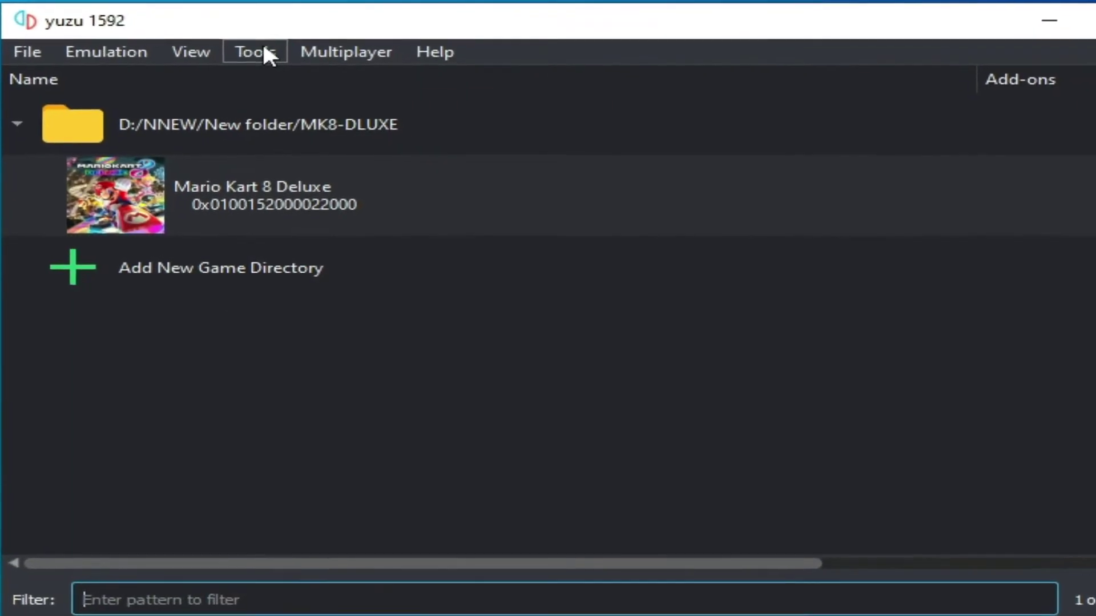
left_click(267, 57)
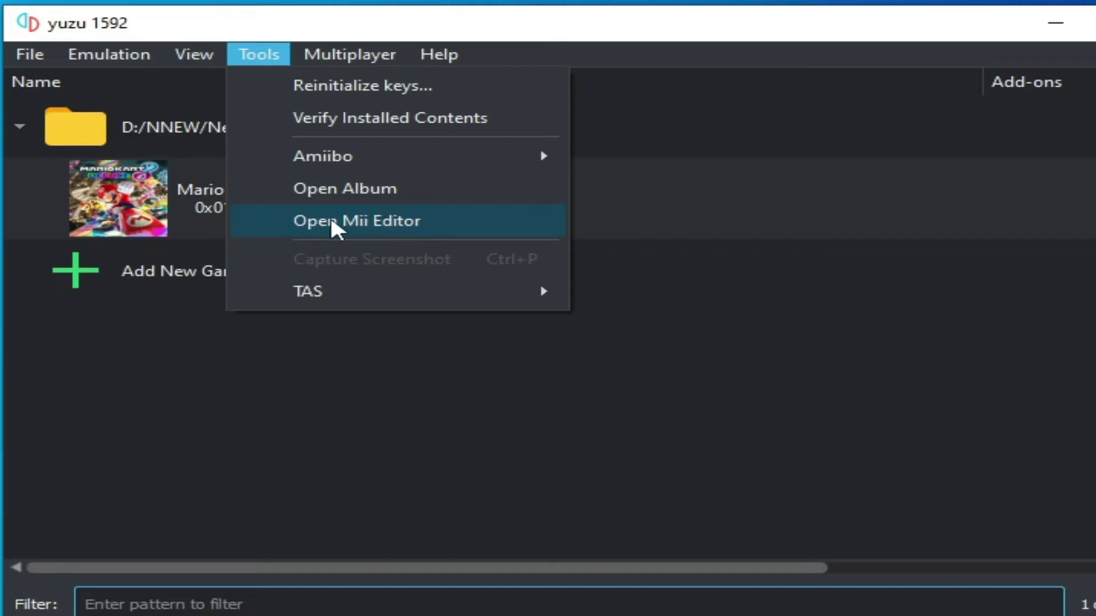
left_click(390, 223)
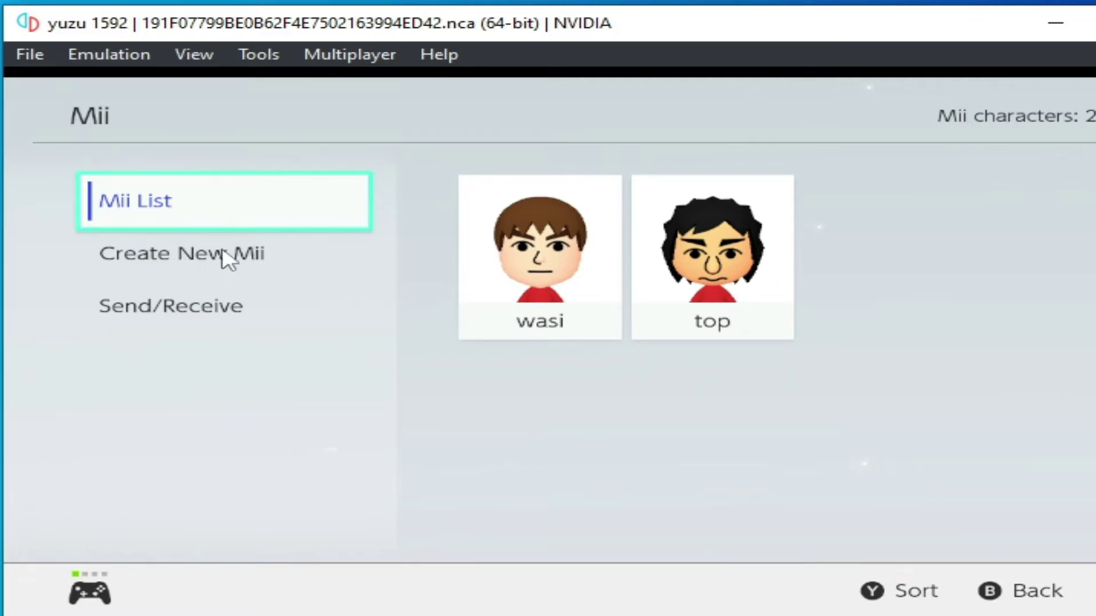
Step: Create a new male look-alike Mii starting from the sunglasses face
left_click(191, 259)
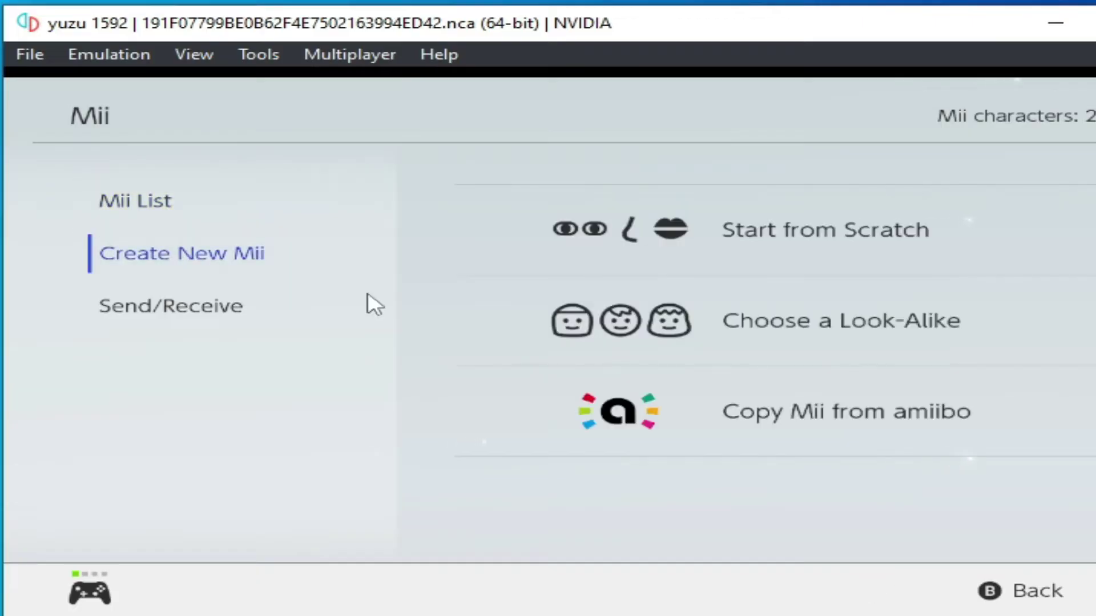
left_click(674, 343)
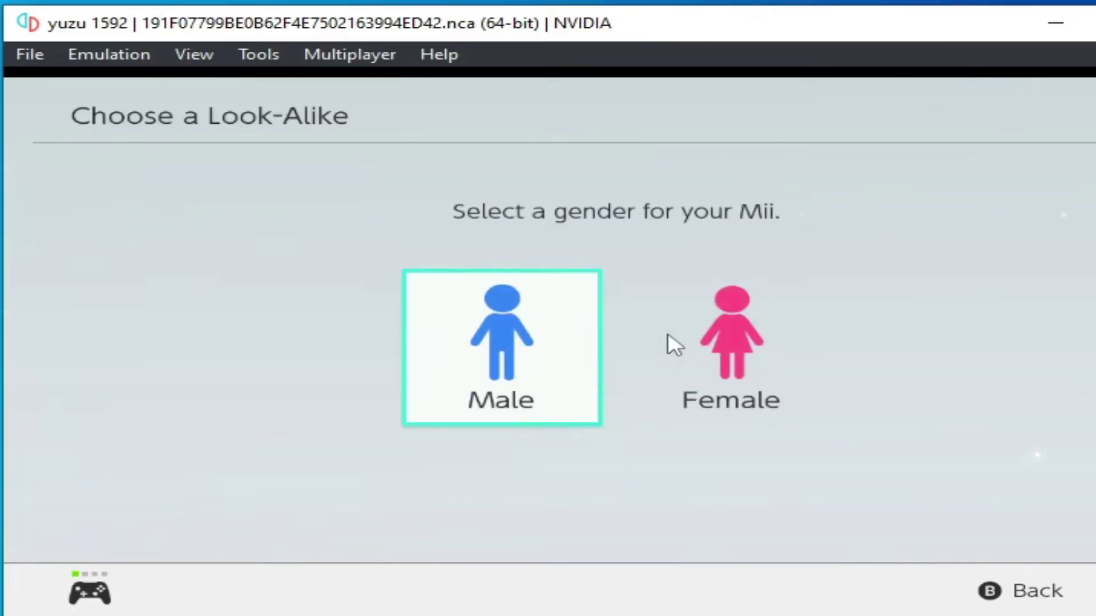
left_click(502, 362)
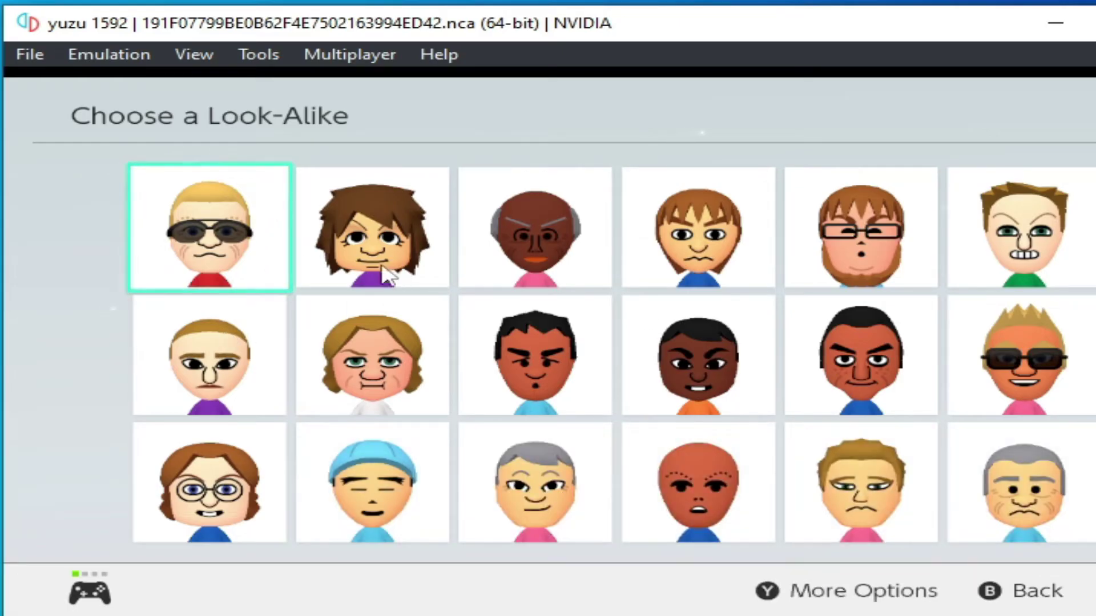
left_click(197, 265)
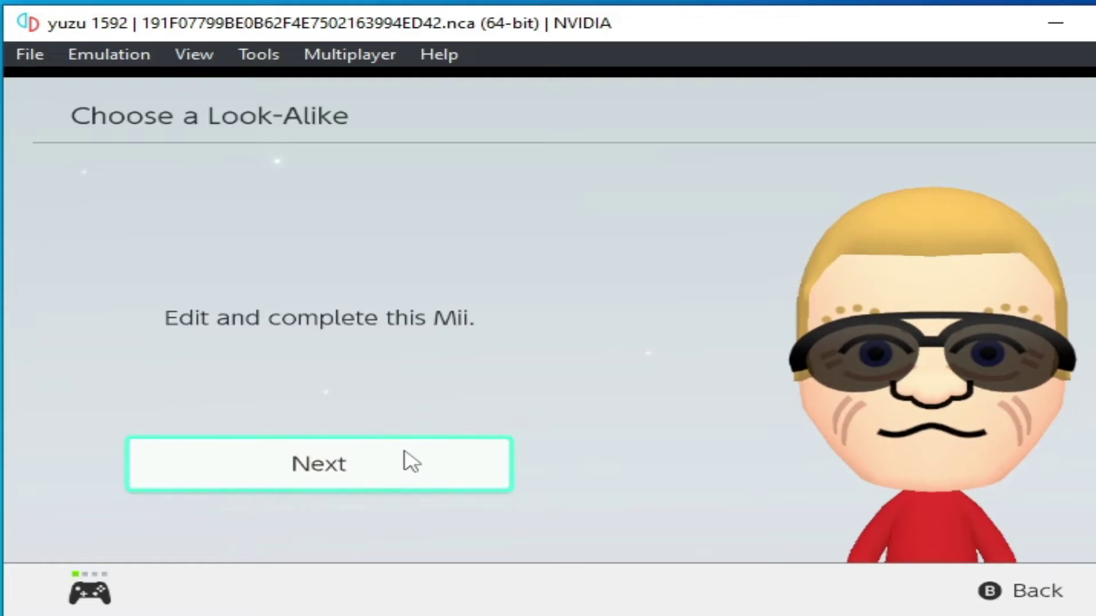
left_click(409, 460)
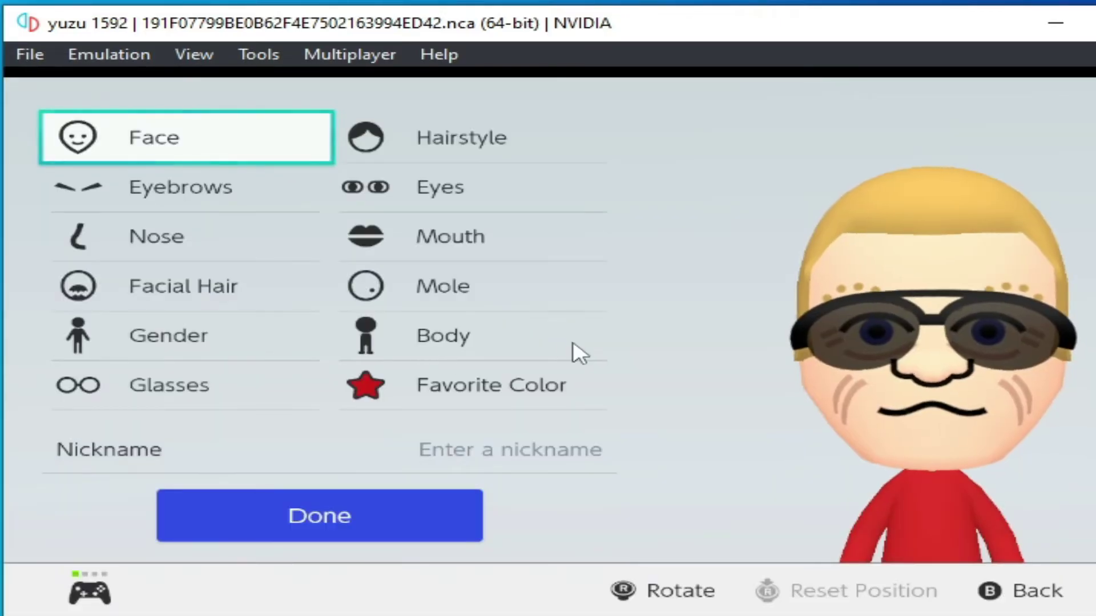
Step: Set the Mii's body height and weight sliders both to maximum
left_click(455, 354)
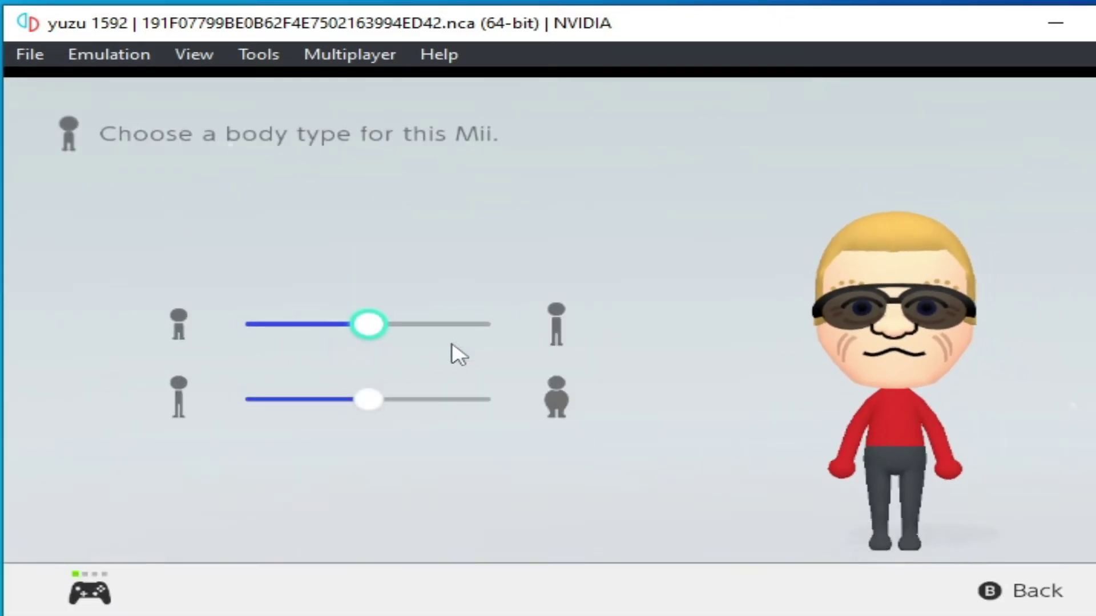
left_click_drag(368, 401, 558, 407)
left_click_drag(421, 343, 565, 332)
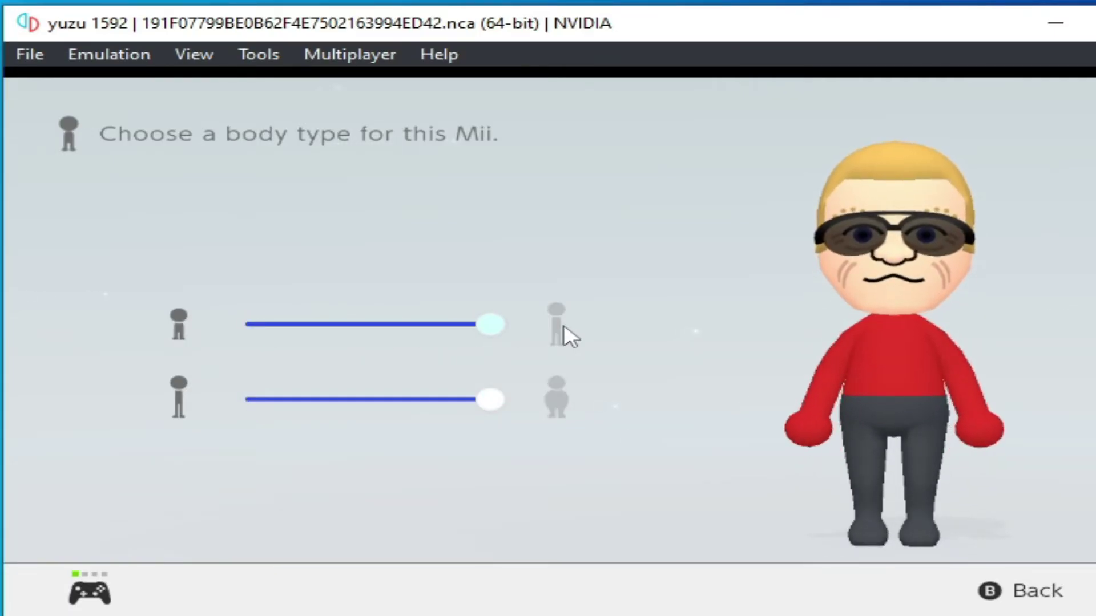
left_click(1056, 596)
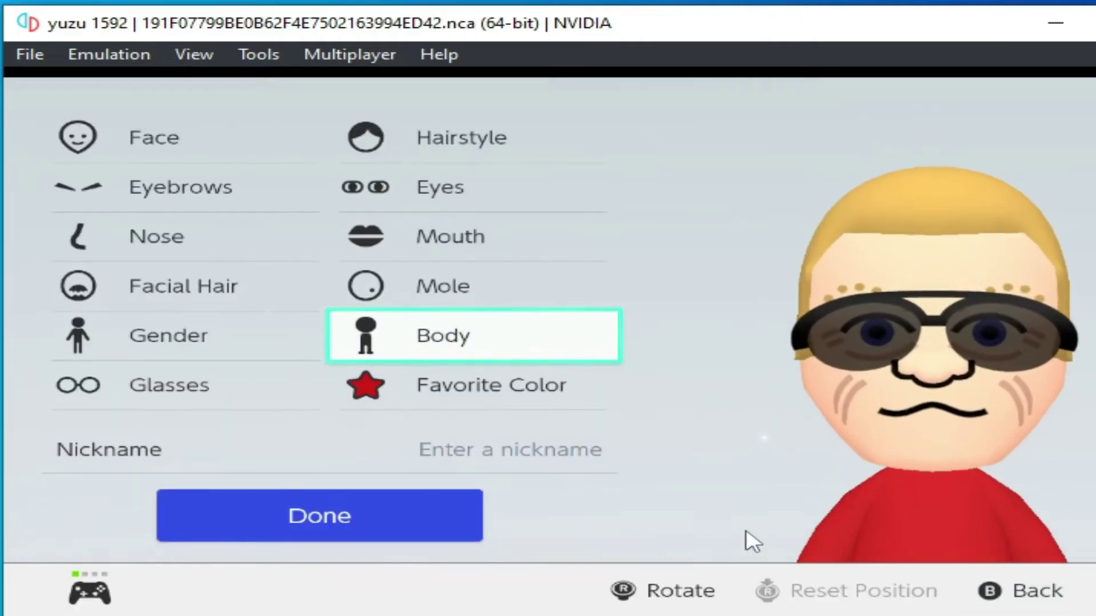
Step: Nickname the Mii 'Jack', save it, and check its entry in the Mii List (3/100)
left_click(377, 515)
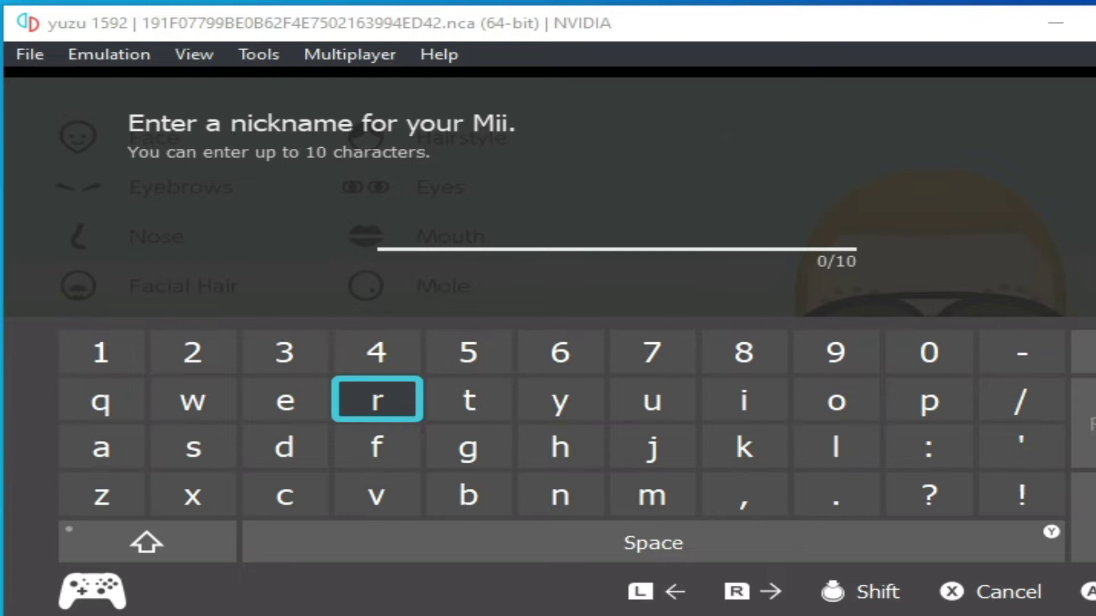
type("Jack")
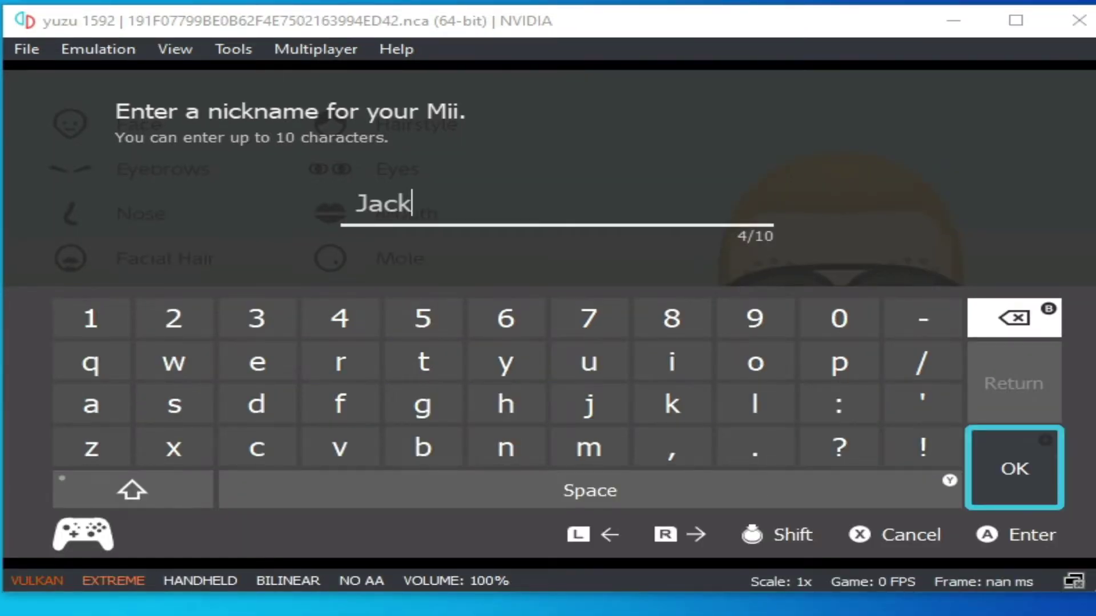
key("Return")
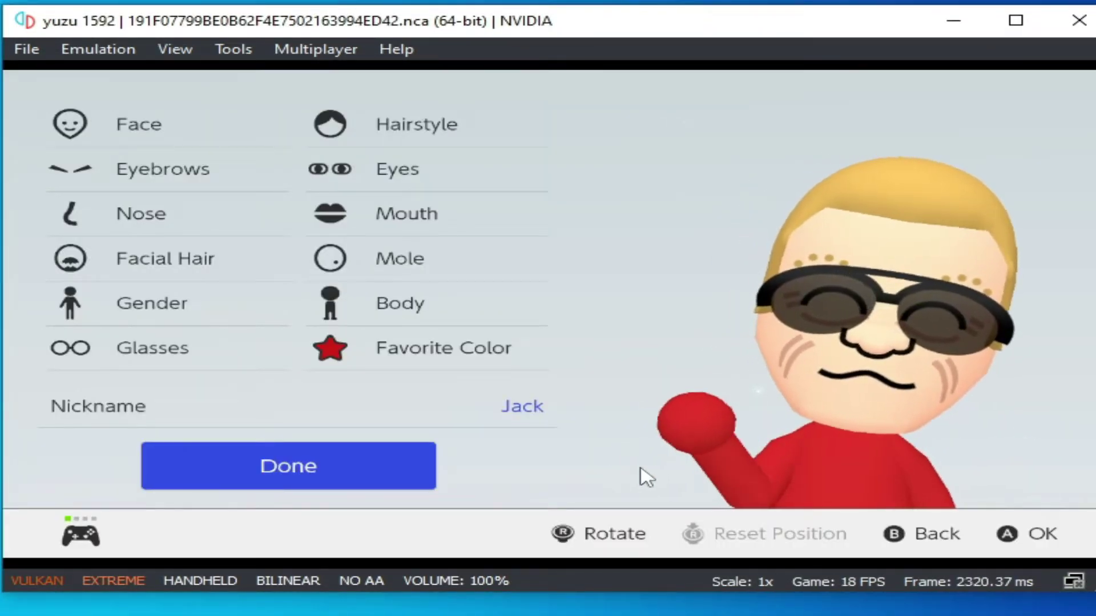
left_click(258, 464)
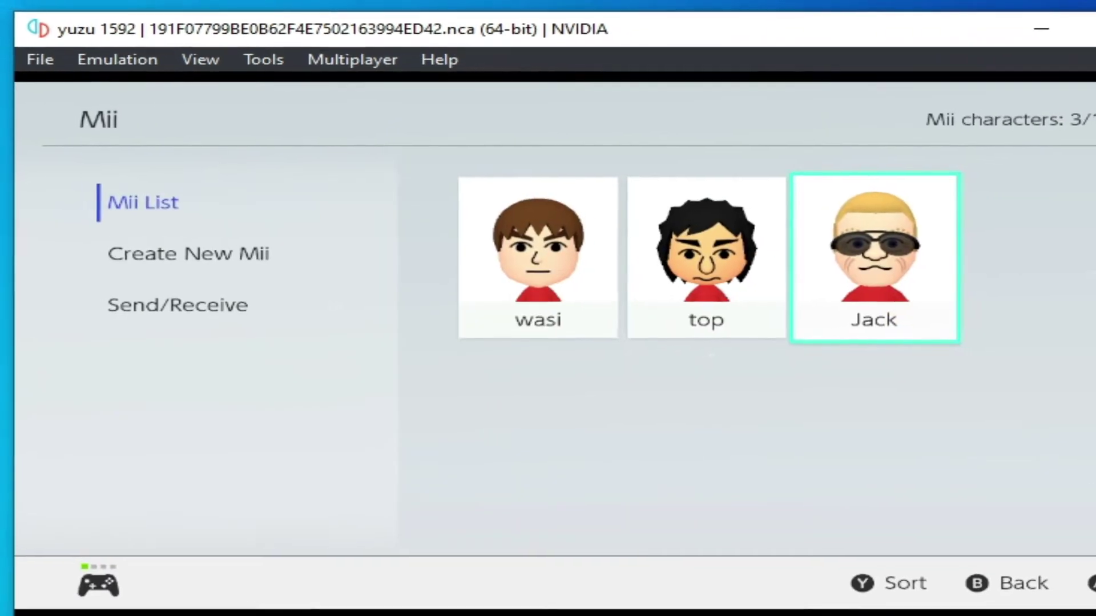
left_click(865, 257)
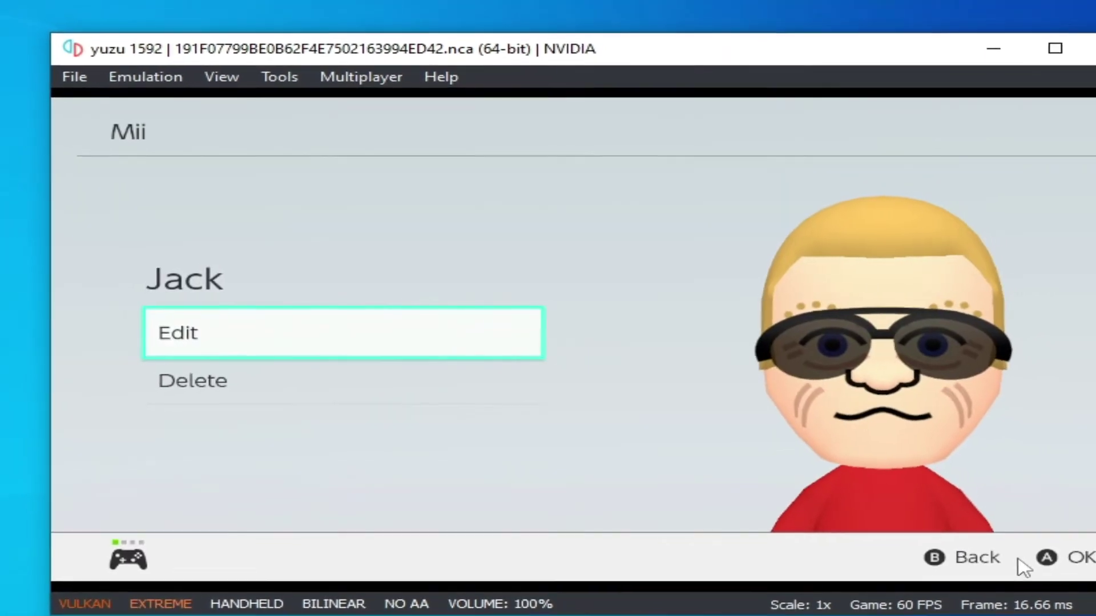
left_click(939, 553)
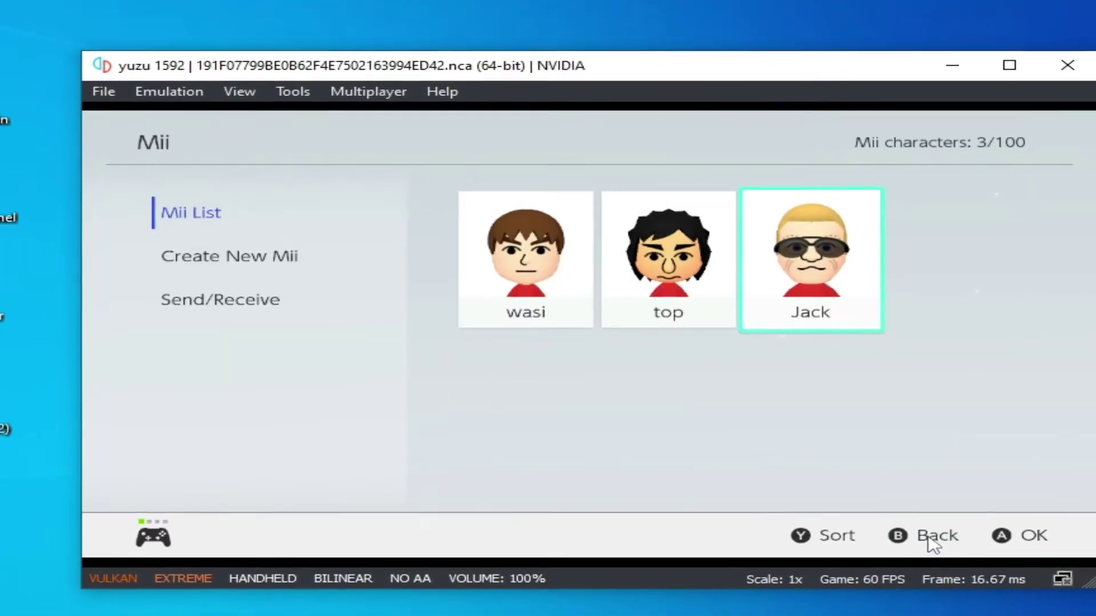
Step: Exit the Mii editor, confirm stopping emulation, and open the yuzu folder from the File menu
left_click(925, 536)
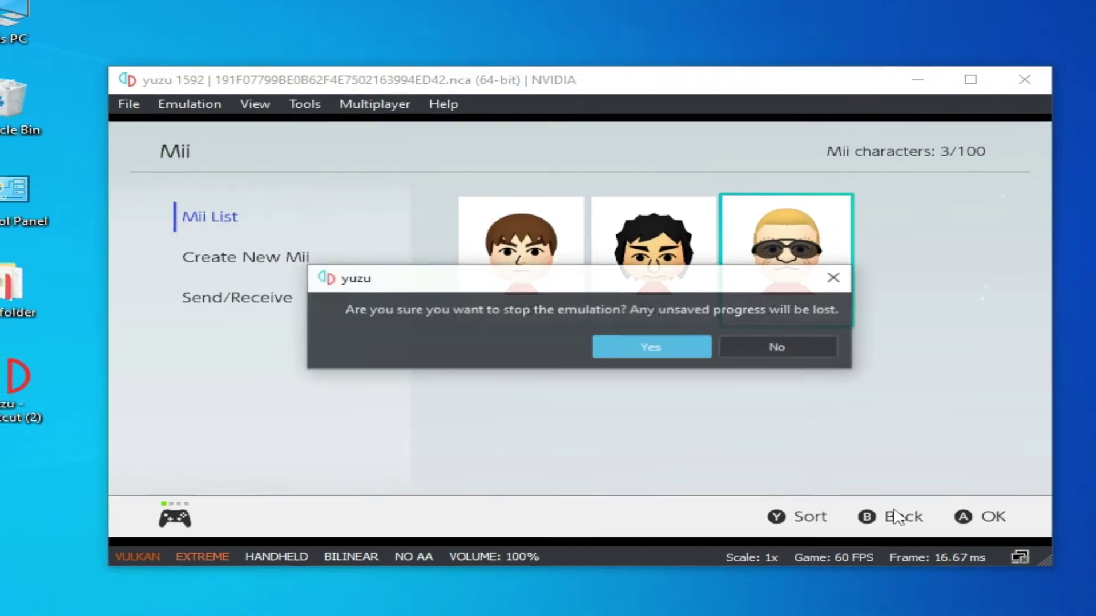
left_click(649, 346)
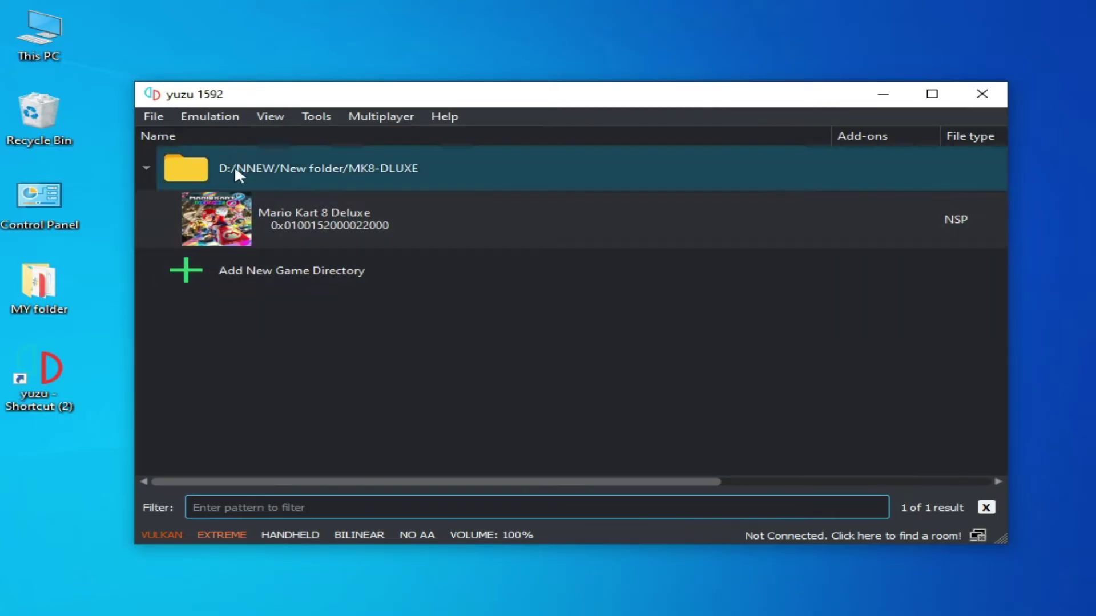
left_click(155, 116)
left_click(243, 275)
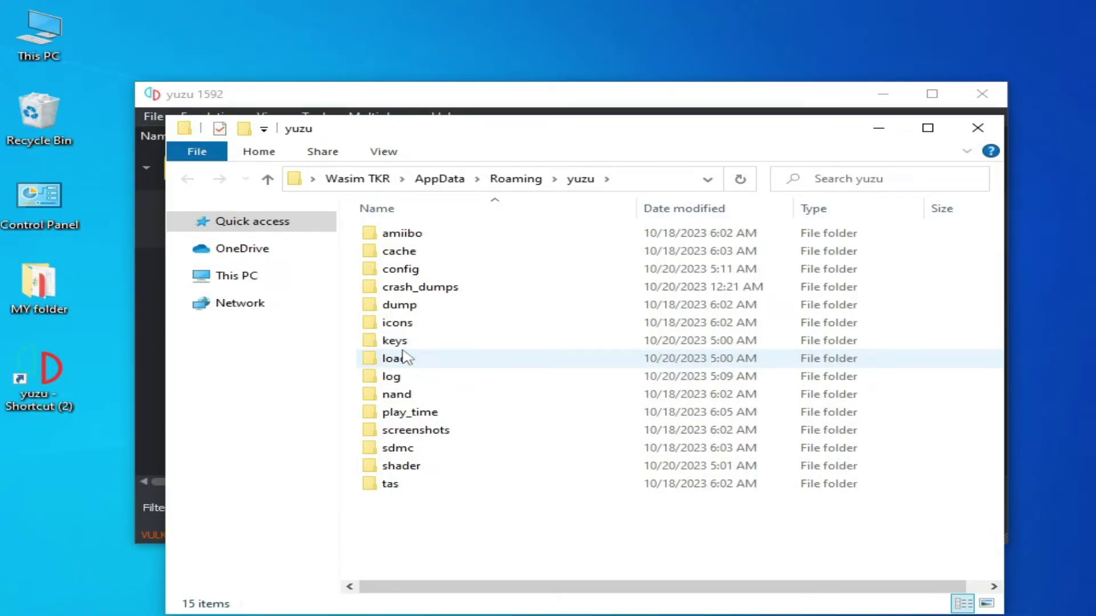
Step: Go into nand\system\Contents\registered and box-select all 229 NCA files
double_click(415, 396)
double_click(425, 235)
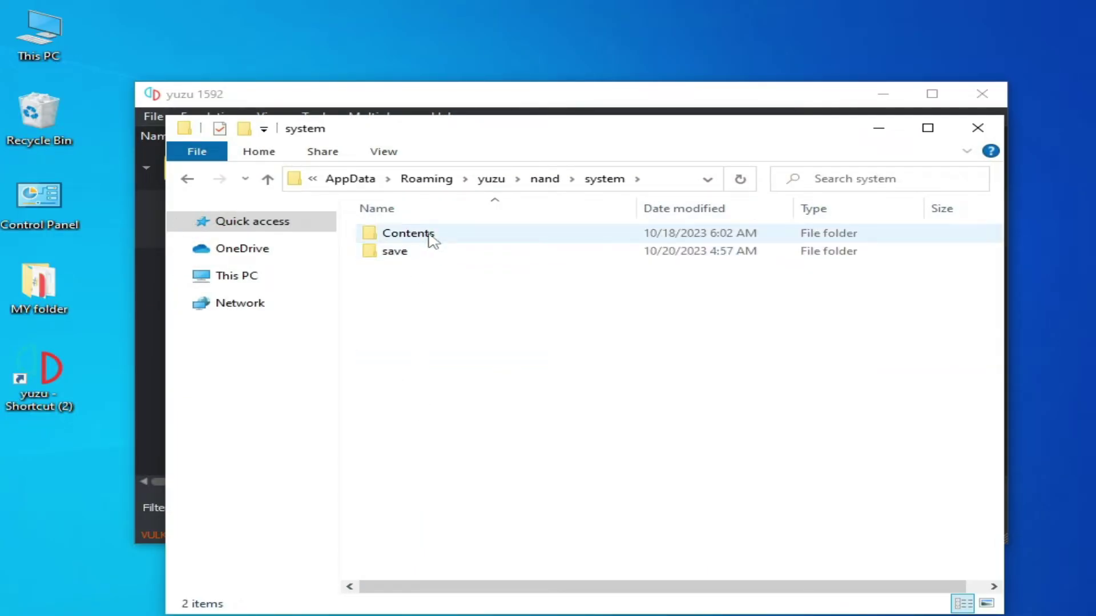
double_click(431, 234)
double_click(434, 254)
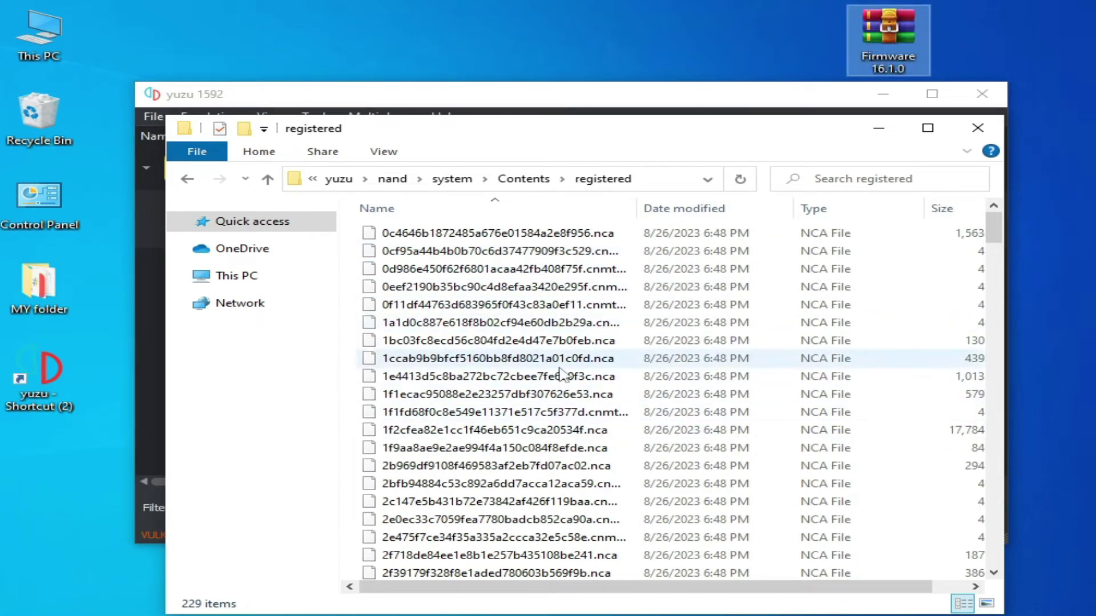
left_click_drag(354, 228, 570, 575)
Step: Delete all NCA files, closing yuzu to free the locked one, then move the Firmware 16.1.0 archive into registered
right_click(569, 574)
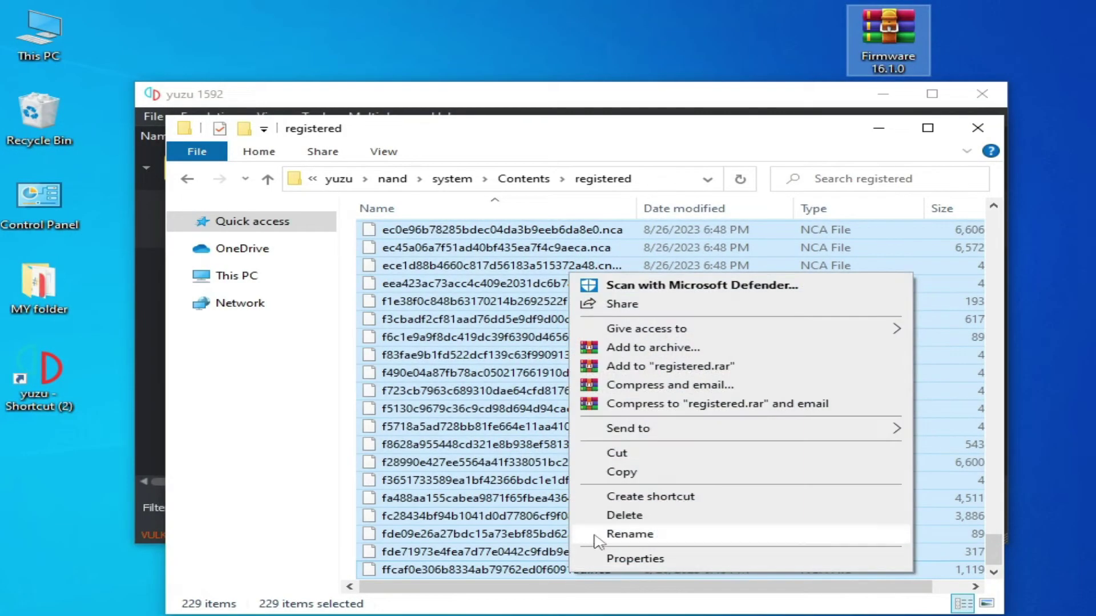
left_click(613, 517)
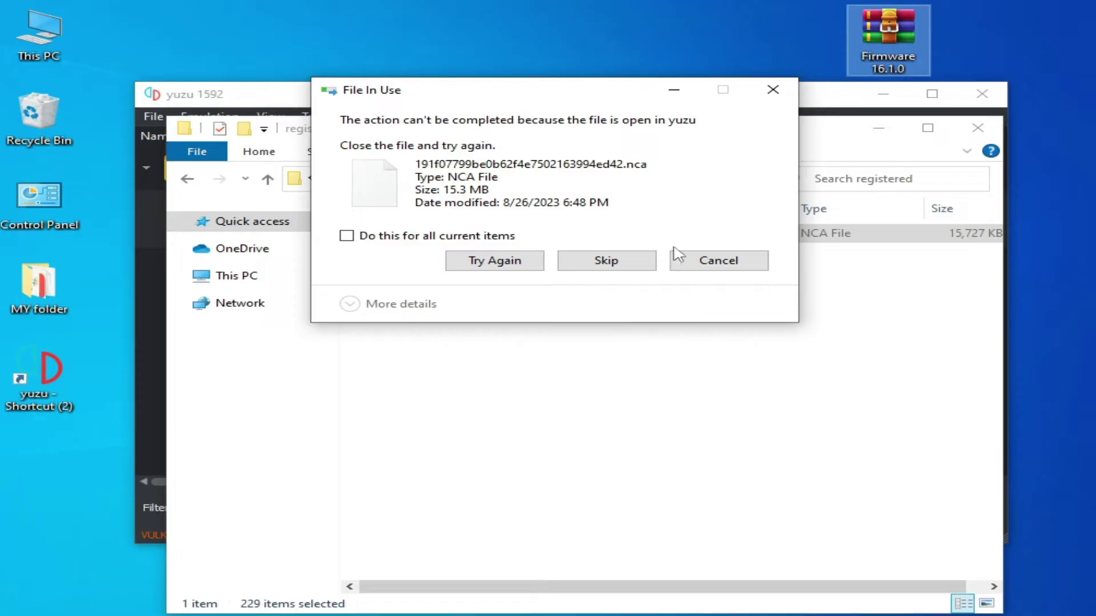
left_click(832, 101)
left_click(981, 93)
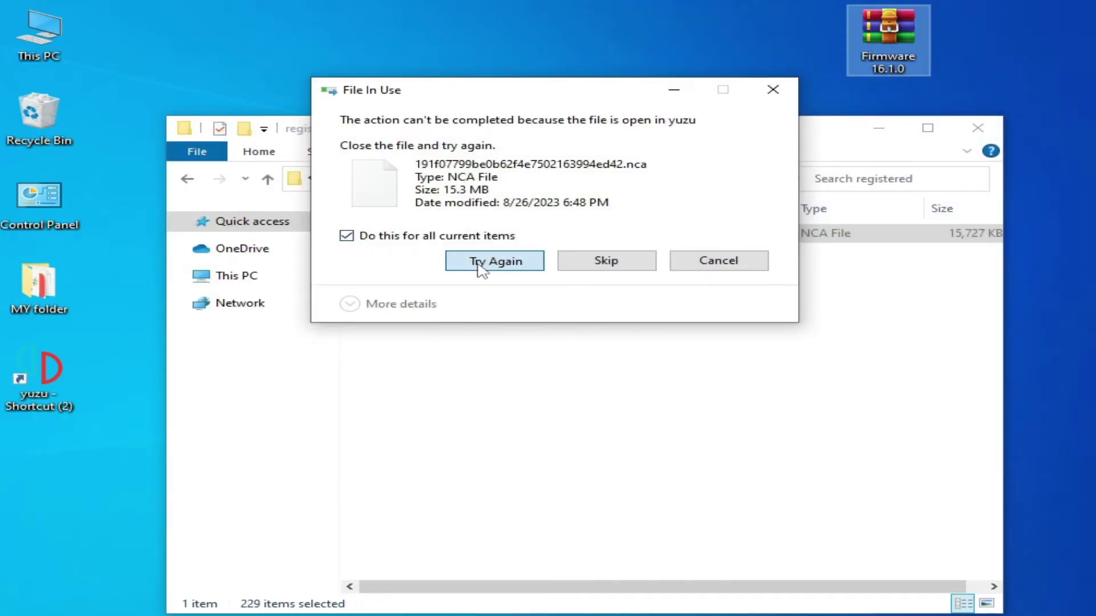
left_click(480, 265)
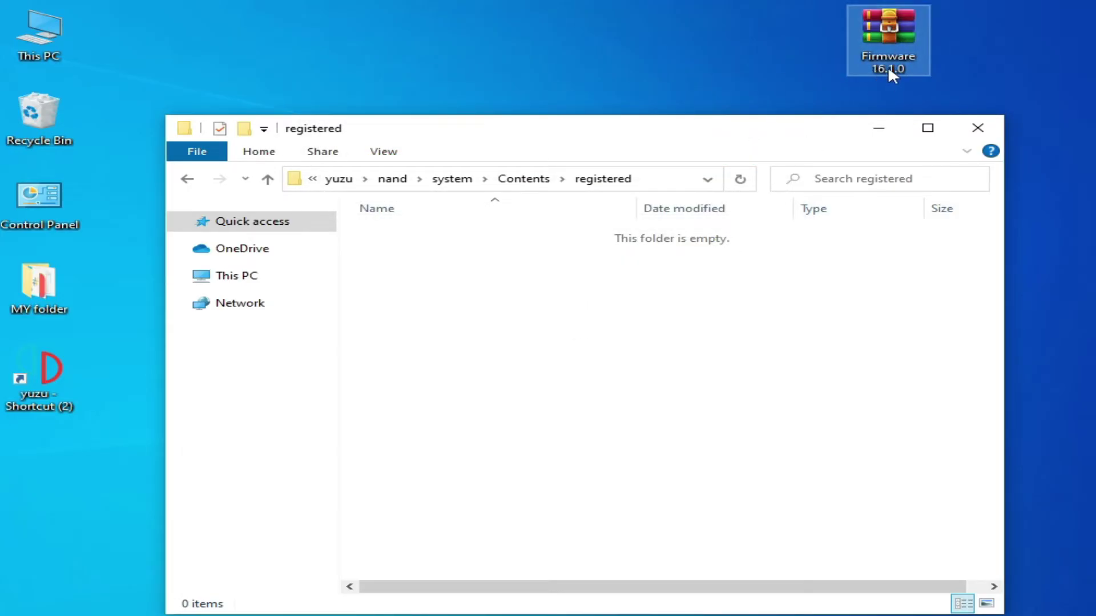
left_click_drag(889, 34, 503, 356)
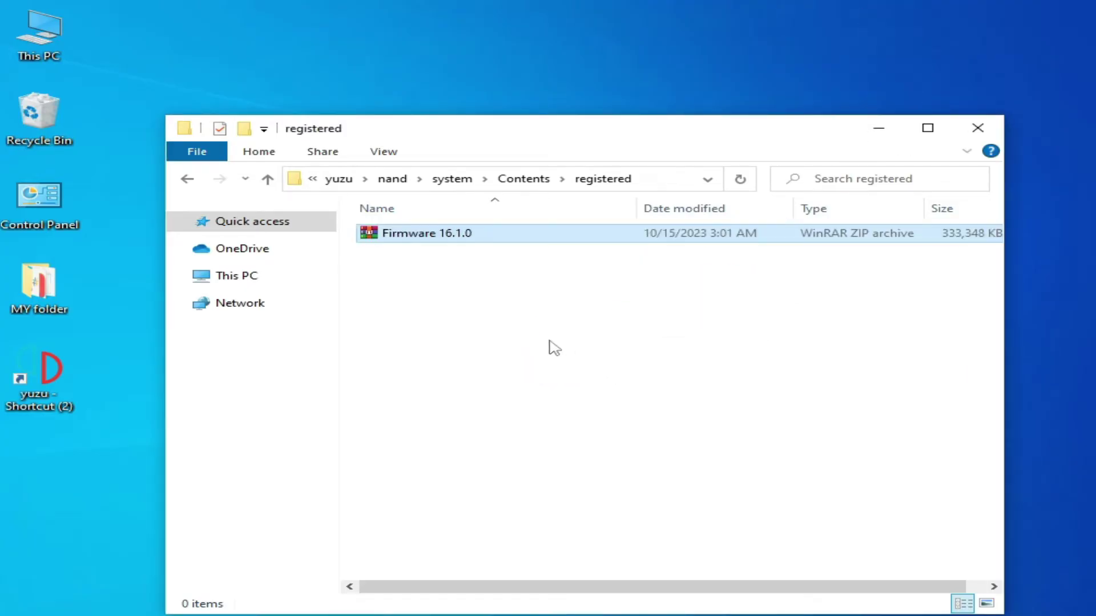
Step: Extract Firmware 16.1.0 into the registered folder, then delete the archive itself
right_click(429, 240)
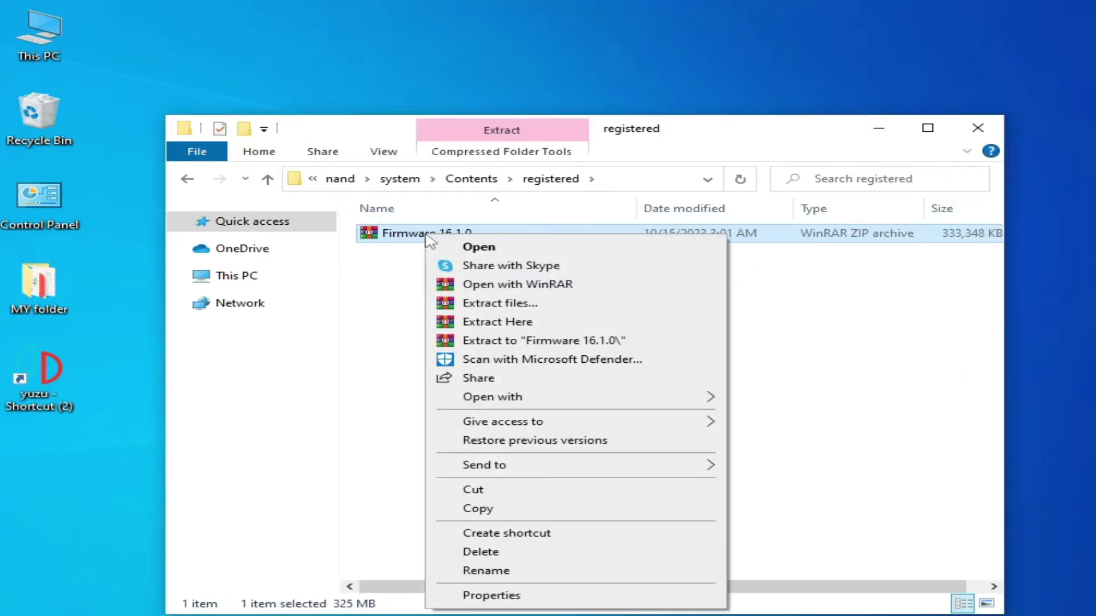
left_click(498, 323)
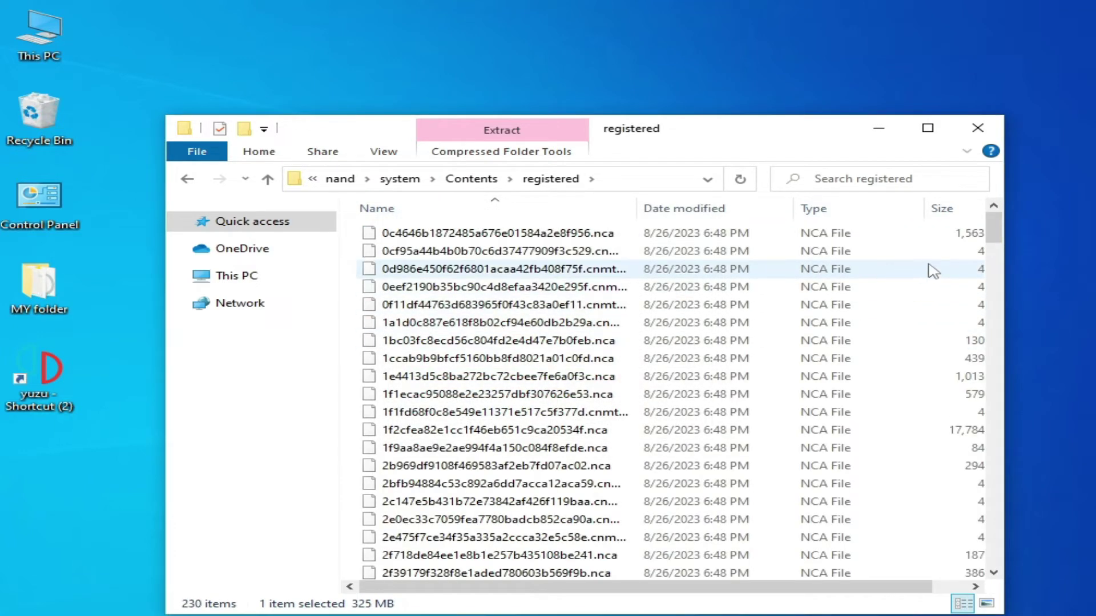
left_click_drag(994, 234, 998, 566)
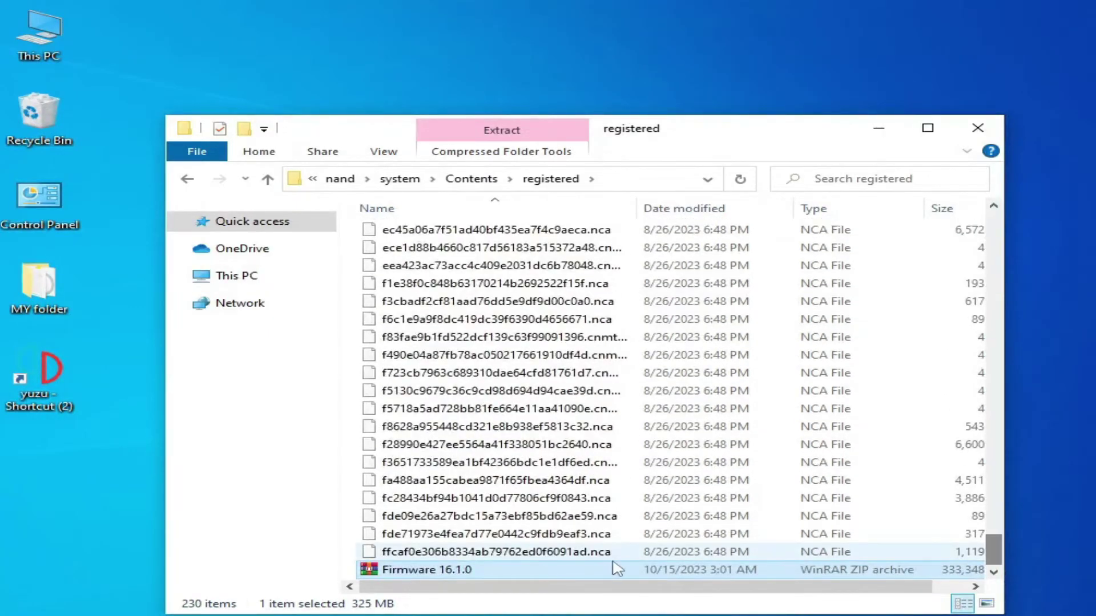
right_click(462, 570)
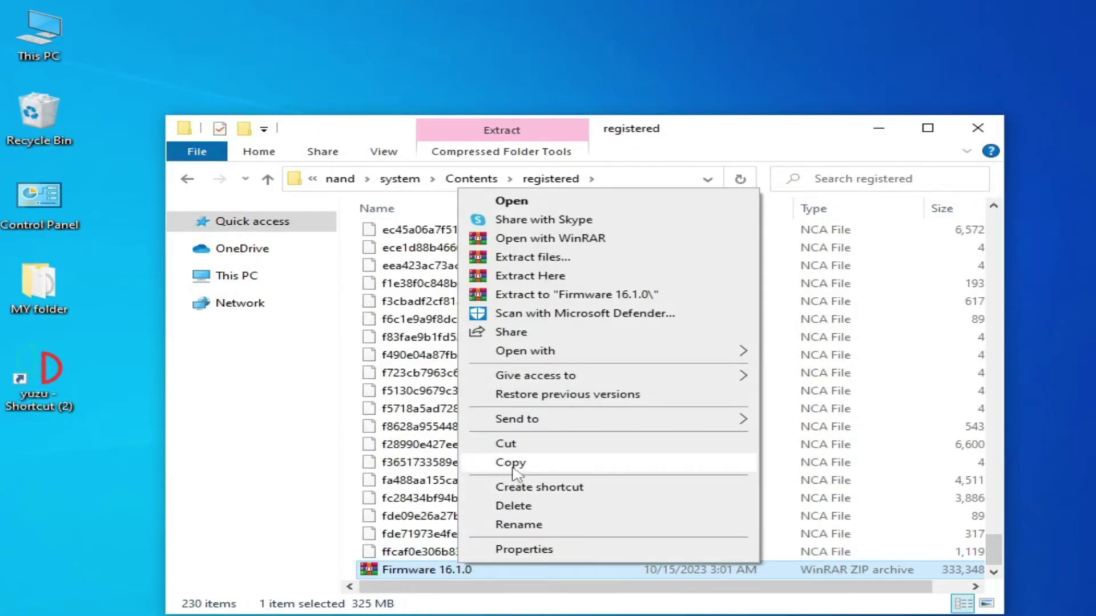
left_click(513, 506)
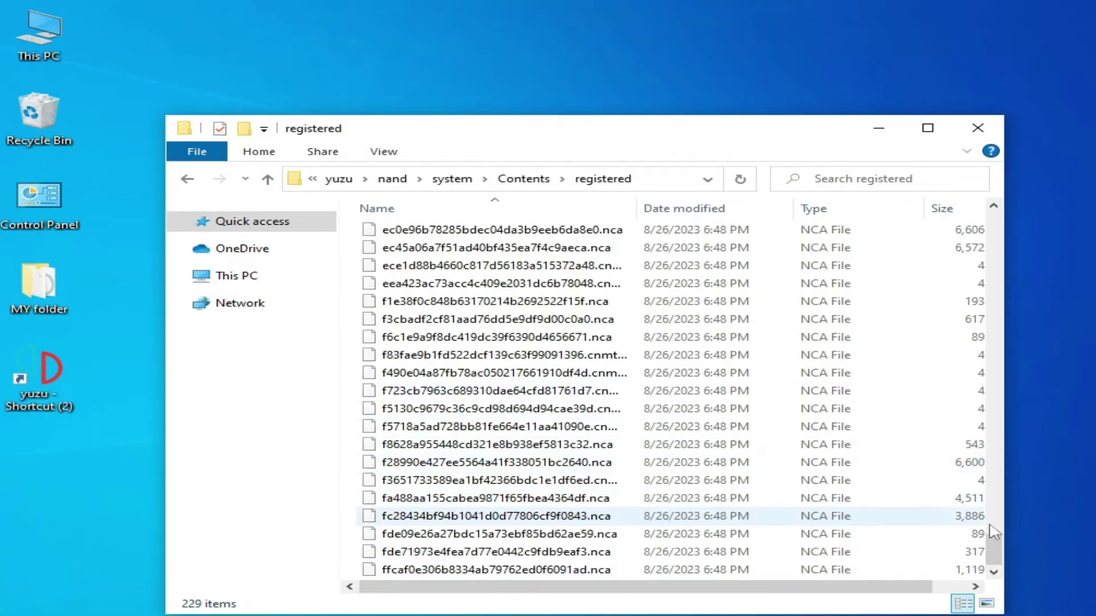
left_click_drag(994, 551, 994, 377)
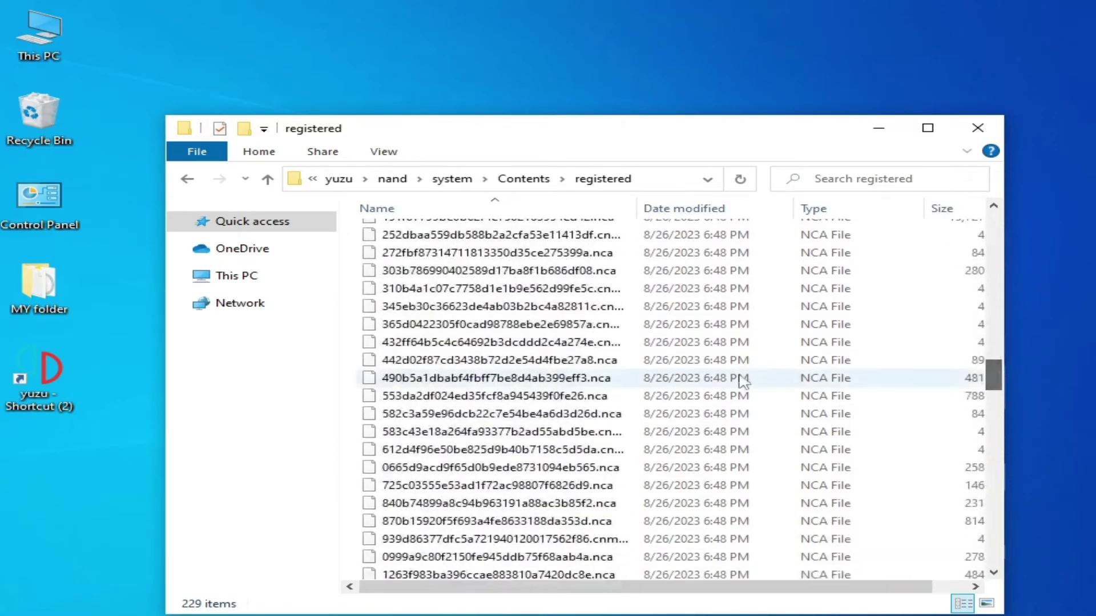
Step: Go back up to the yuzu folder and inspect the keys folder's prod.keys and title.keys_autogenerated
left_click(187, 180)
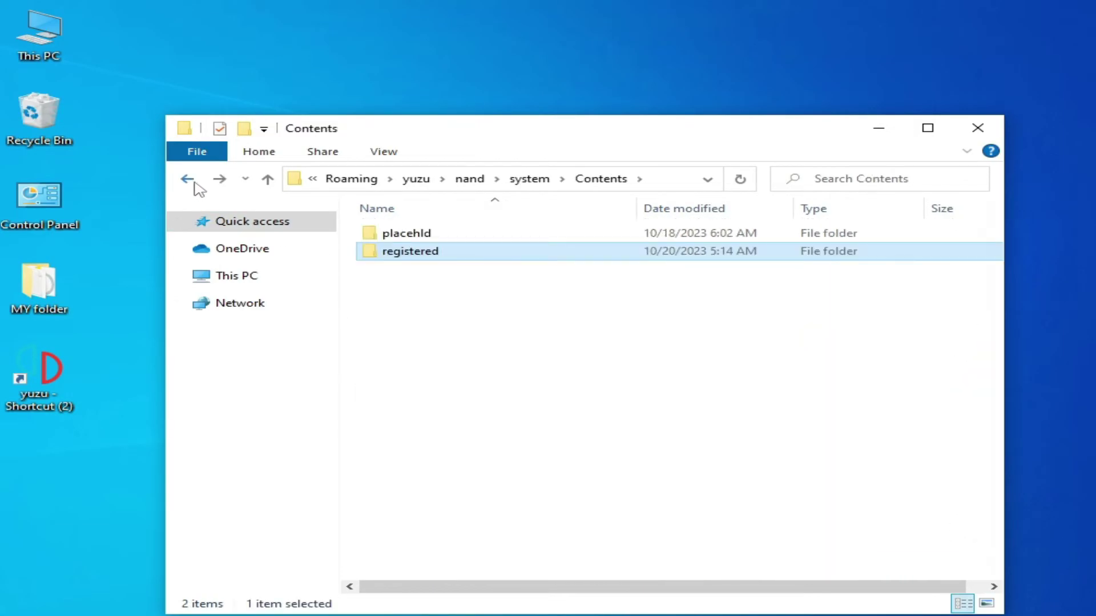
left_click(193, 182)
left_click(193, 182)
left_click(193, 181)
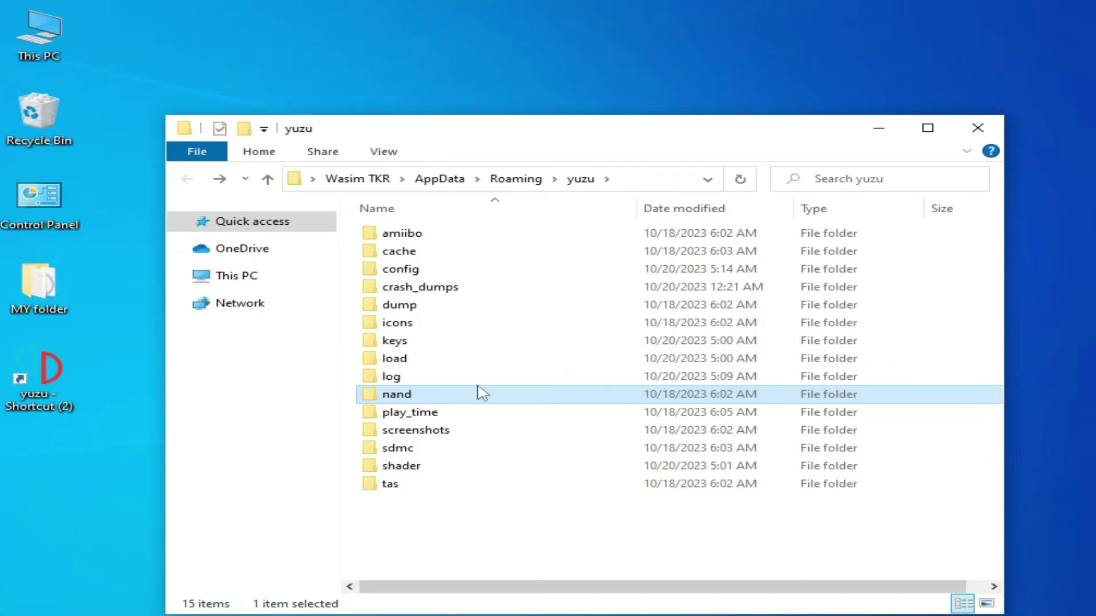
double_click(400, 341)
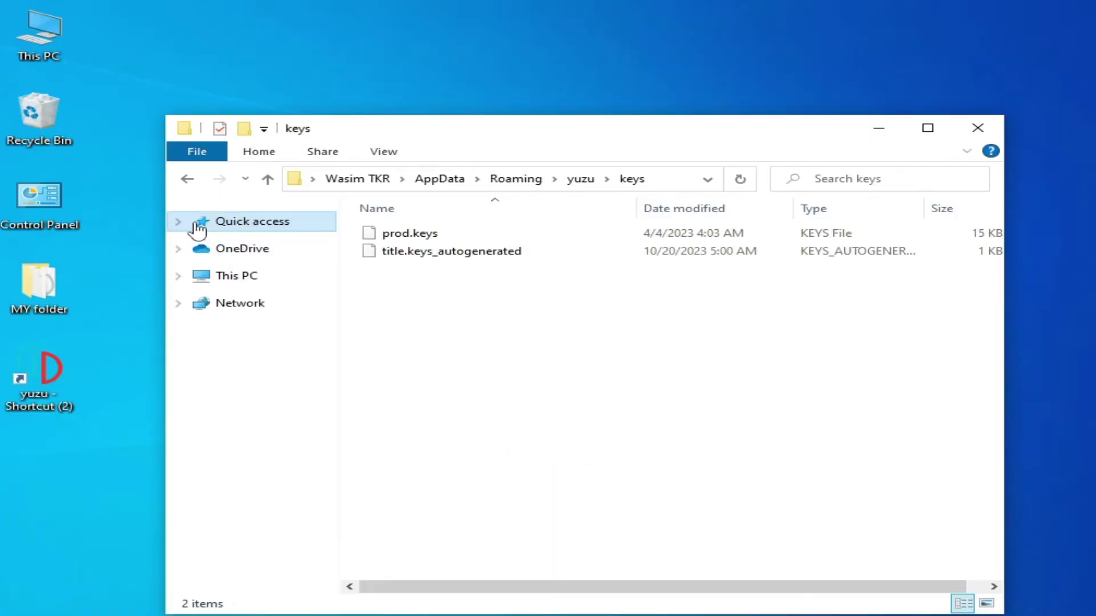
key("BackSpace")
Step: Close File Explorer and relaunch yuzu from its desktop shortcut
left_click(979, 133)
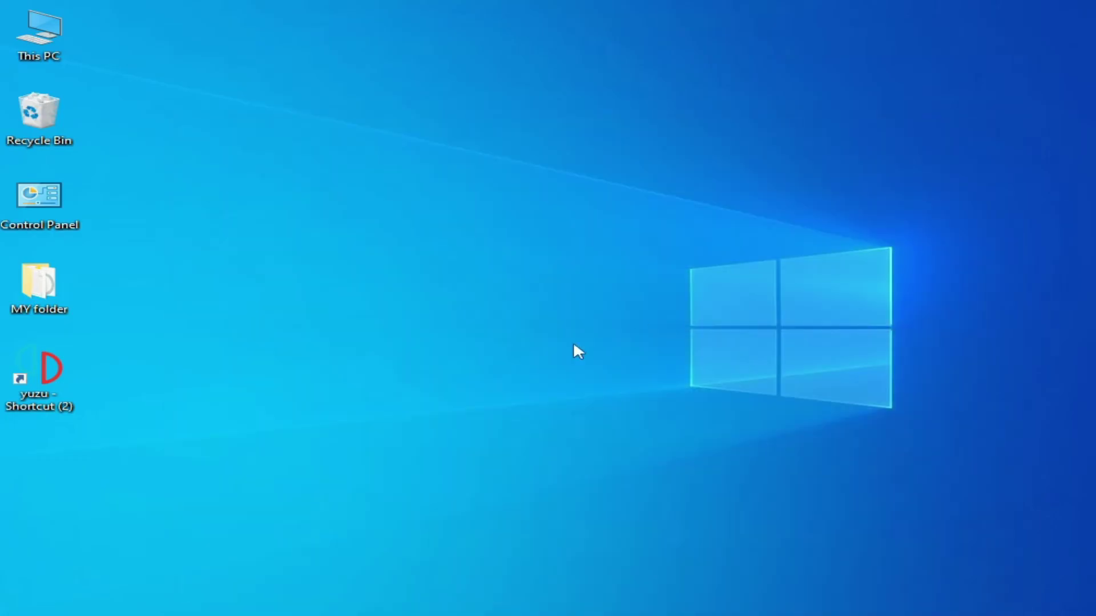
right_click(51, 372)
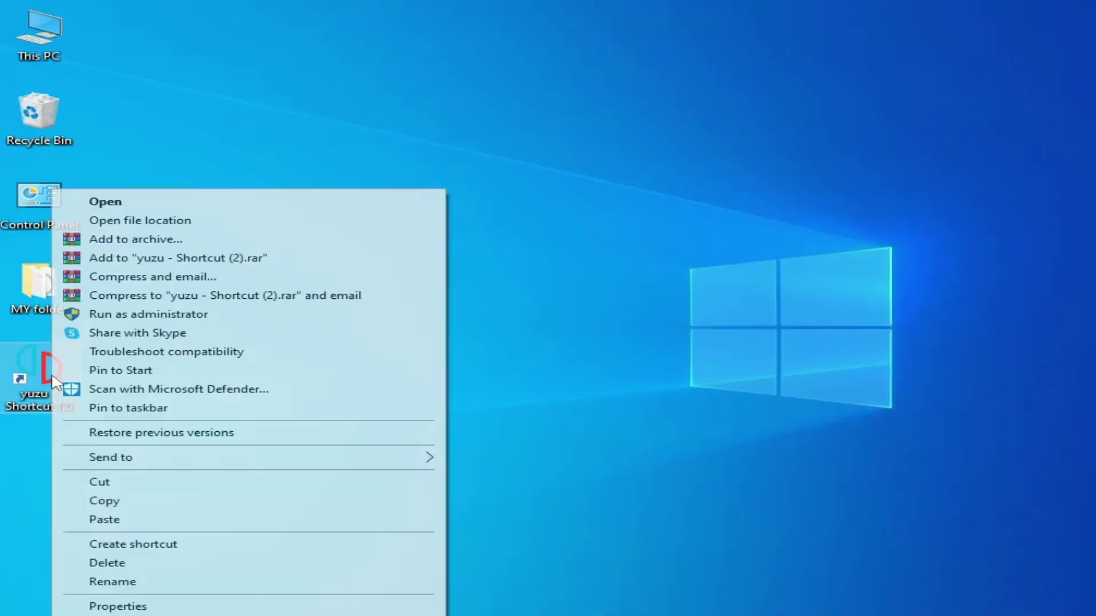
left_click(108, 203)
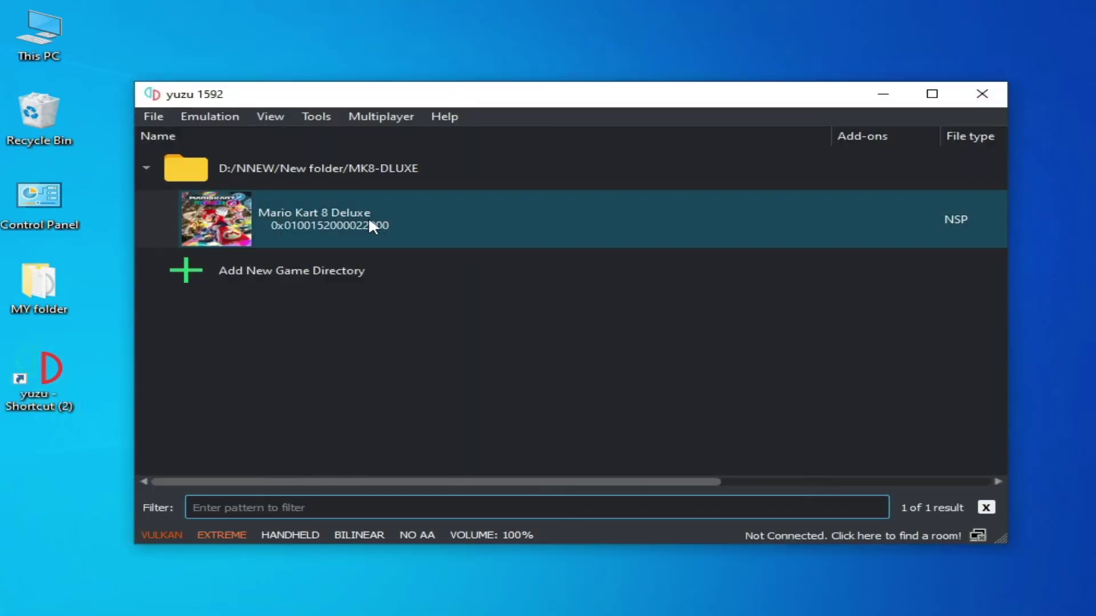
Step: Open Mario Kart 8 Deluxe's save data location and delete userdata.dat
right_click(370, 224)
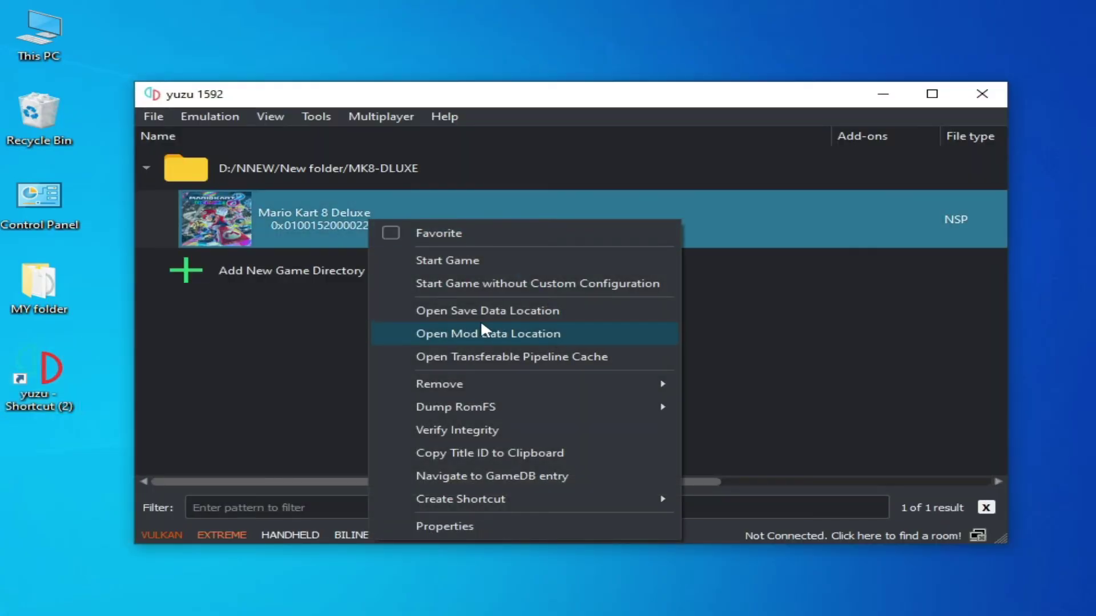
left_click(508, 316)
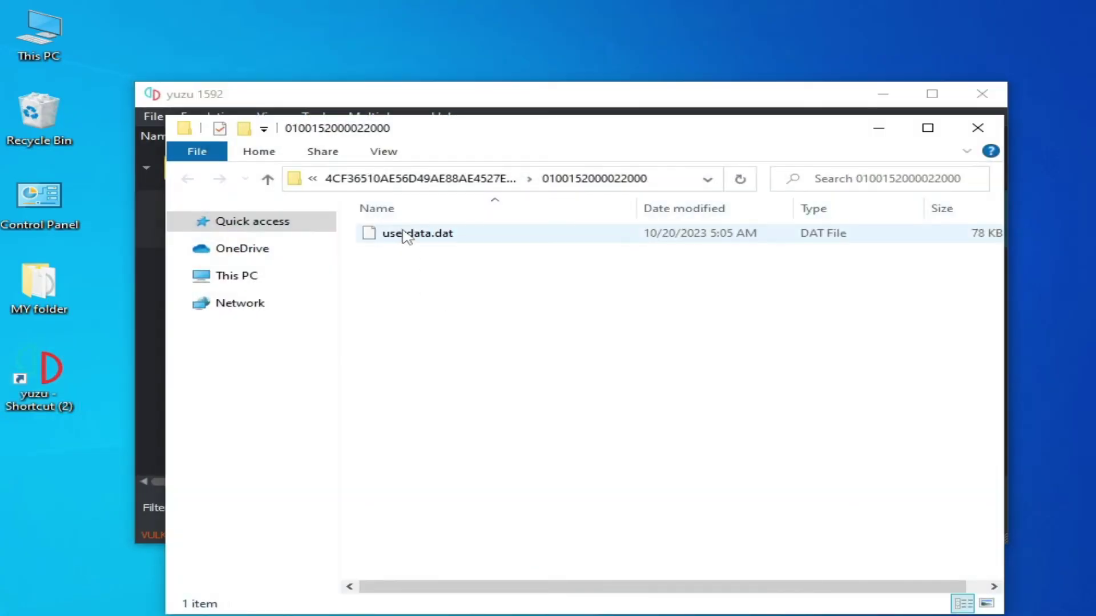
left_click(402, 231)
right_click(404, 234)
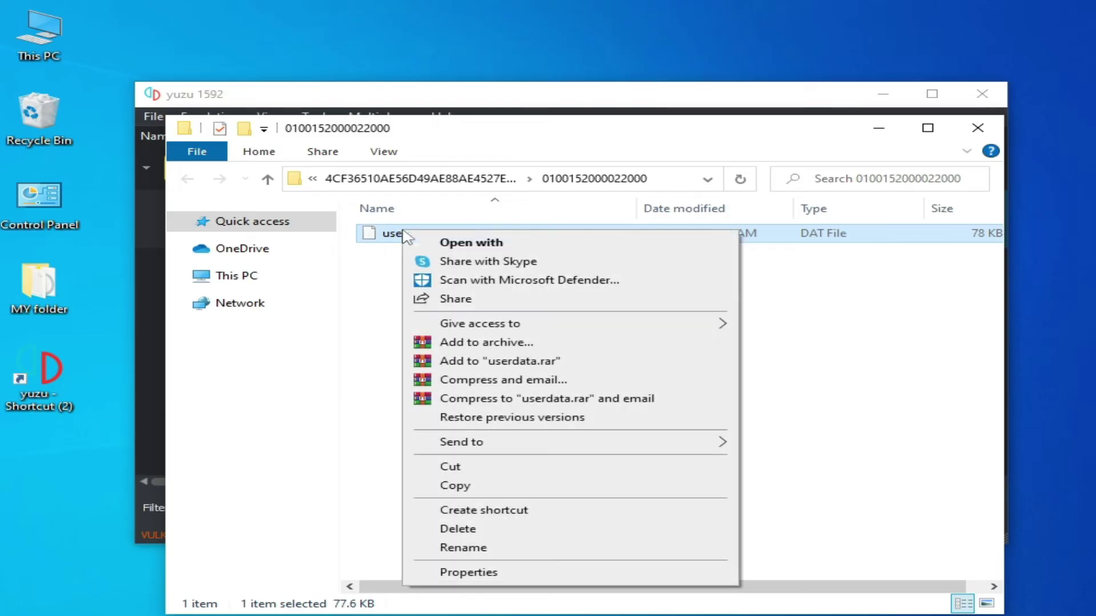
left_click(477, 531)
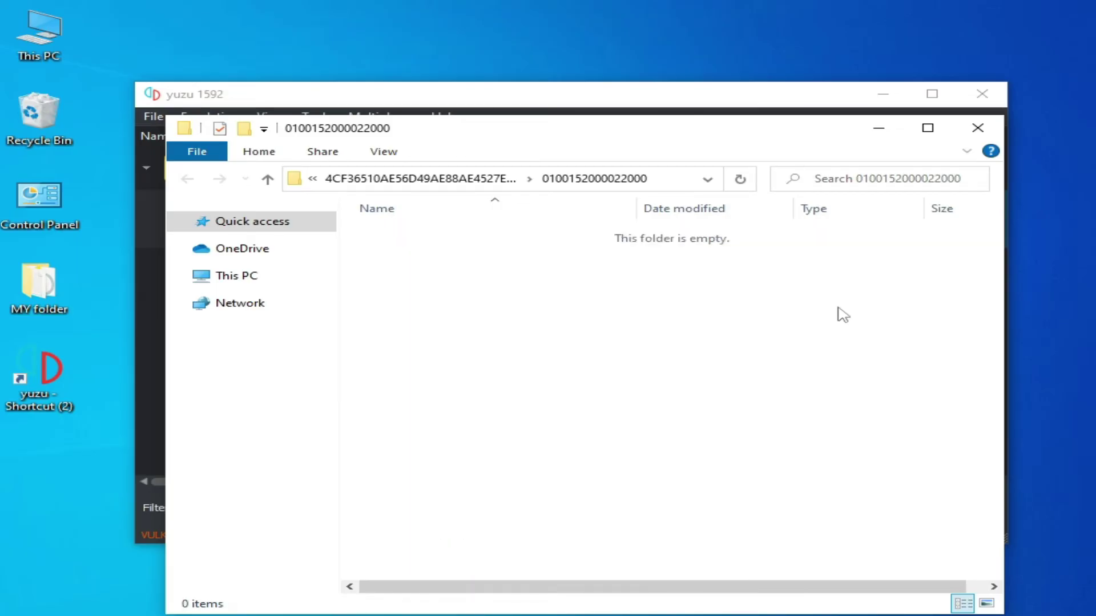
Step: Close the save folder and remove all pipeline caches for Mario Kart 8 Deluxe, confirming the deletion
left_click(977, 128)
right_click(353, 207)
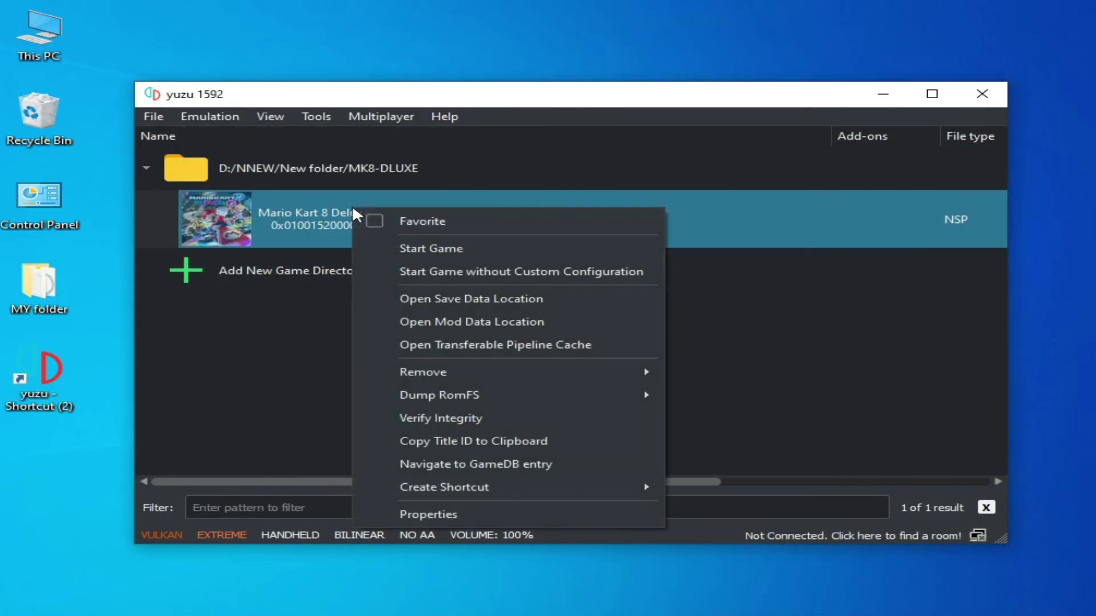
mouse_move(628, 374)
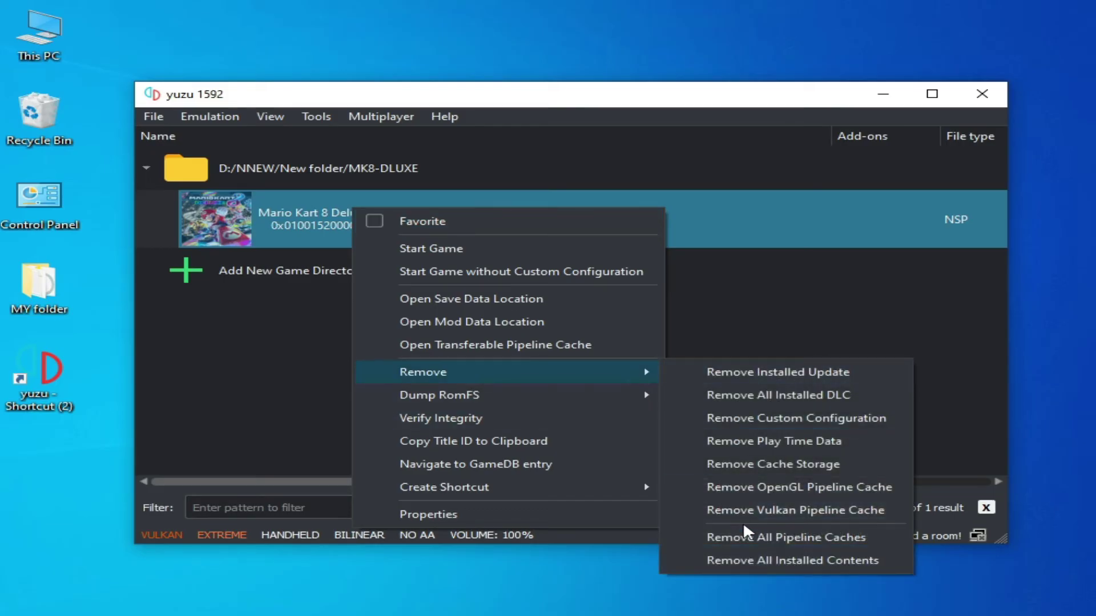
left_click(757, 539)
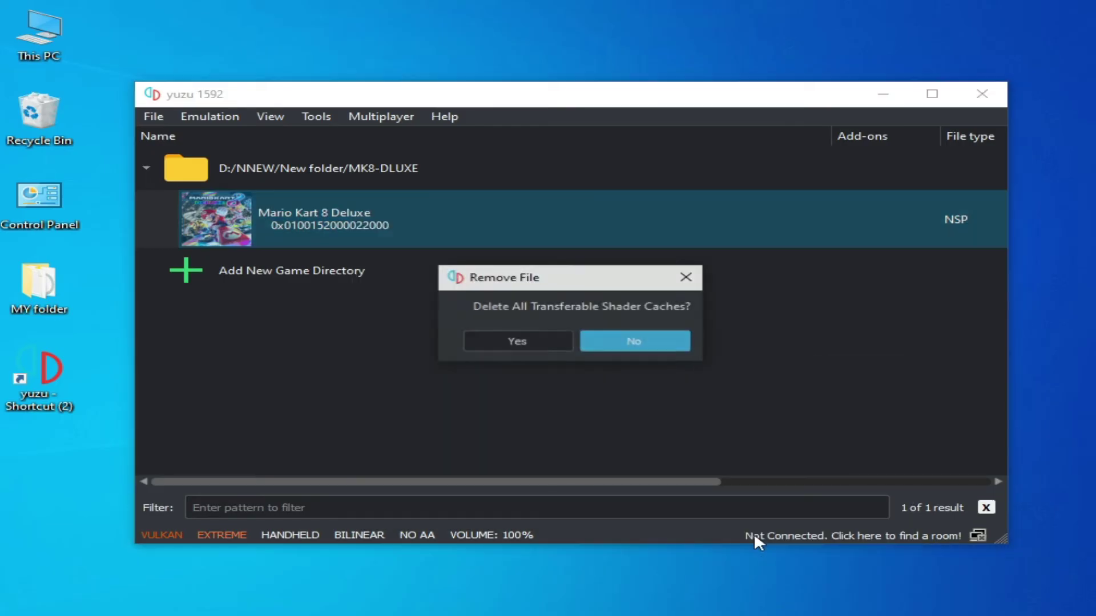
left_click(522, 340)
left_click(680, 343)
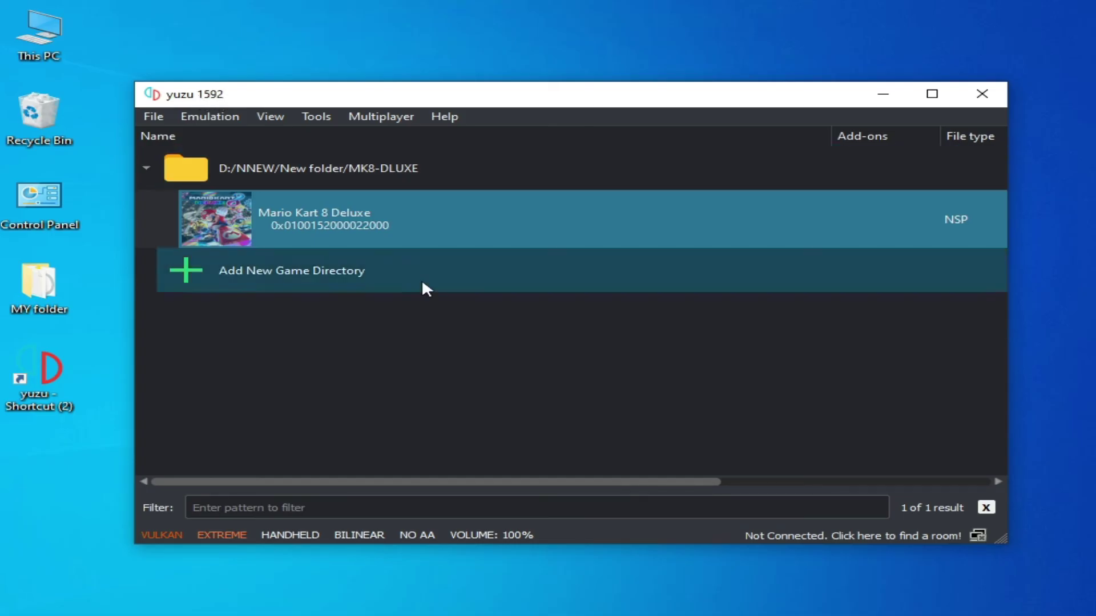
Step: Launch Mario Kart 8 Deluxe and select the Mii 'Jack' as the player
double_click(358, 226)
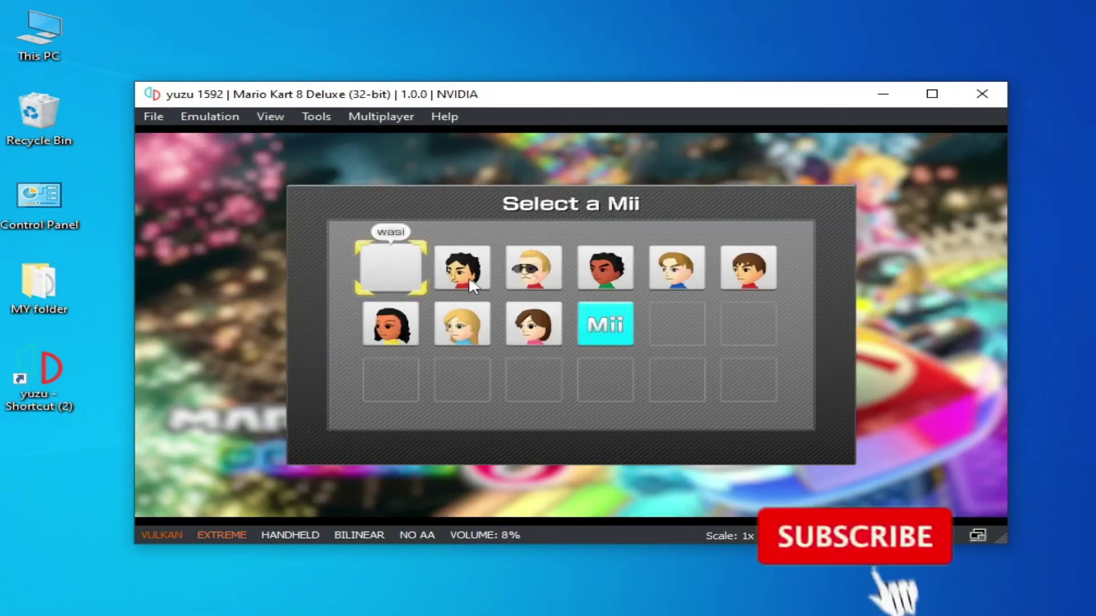
key("Right")
key("Right")
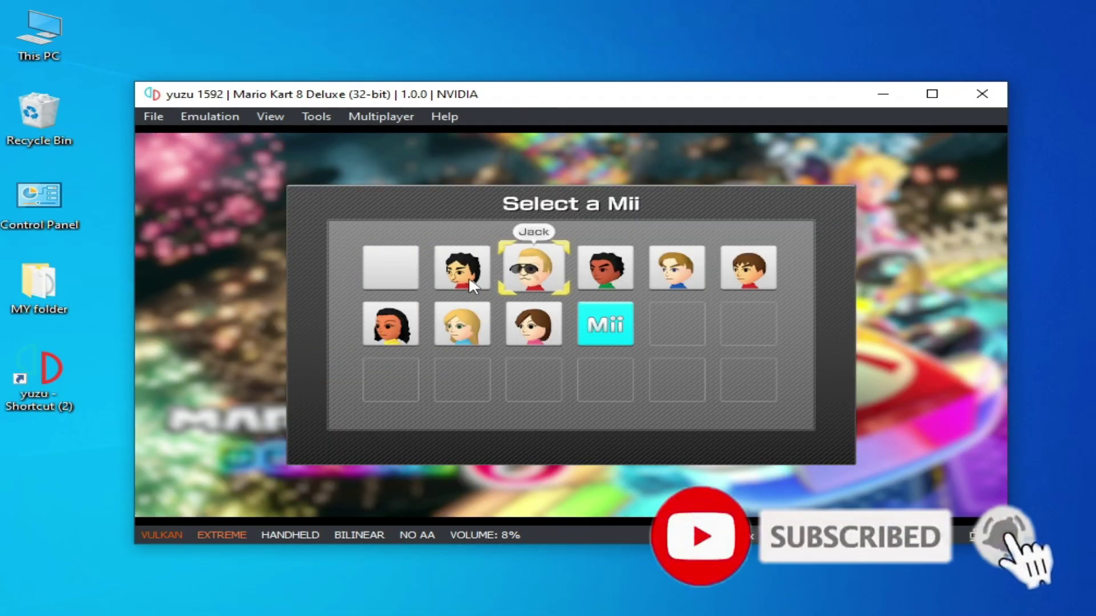
left_click(550, 289)
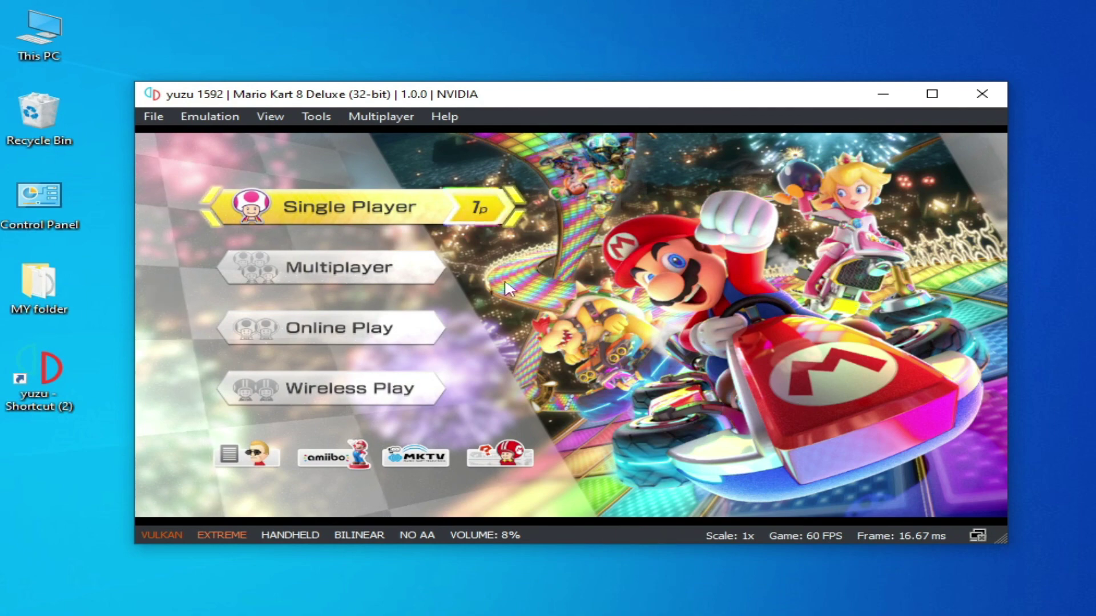
Step: Choose a Single Player Grand Prix in the 50cc class
left_click(413, 220)
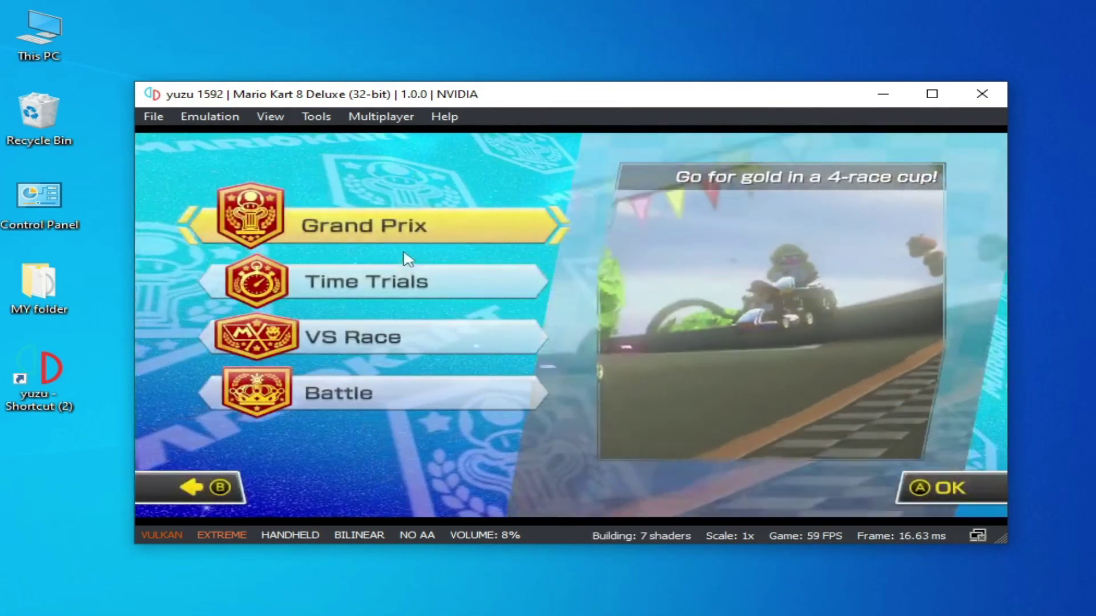
left_click(415, 237)
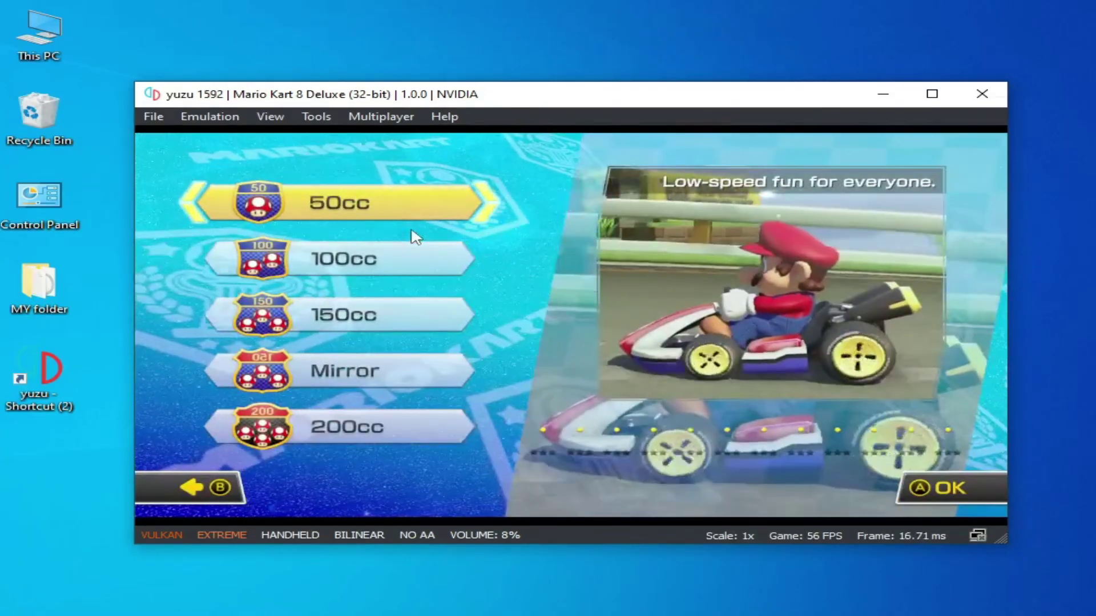
key("c")
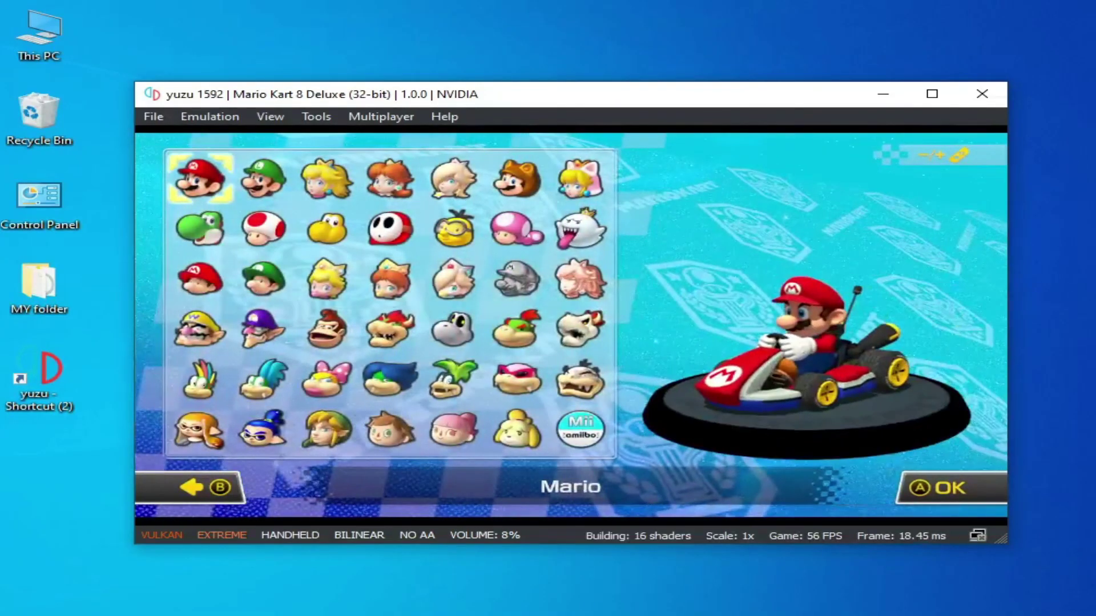